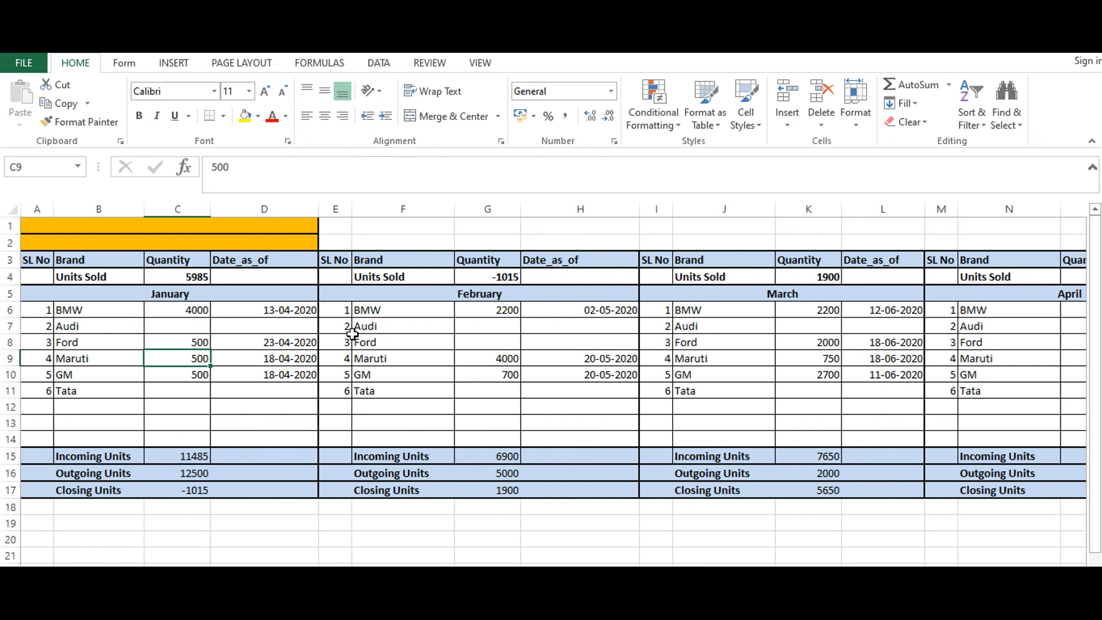
- Examine the January and February brand blocks and the incoming, outgoing and closing units rows in the worksheet
click(173, 297)
click(448, 307)
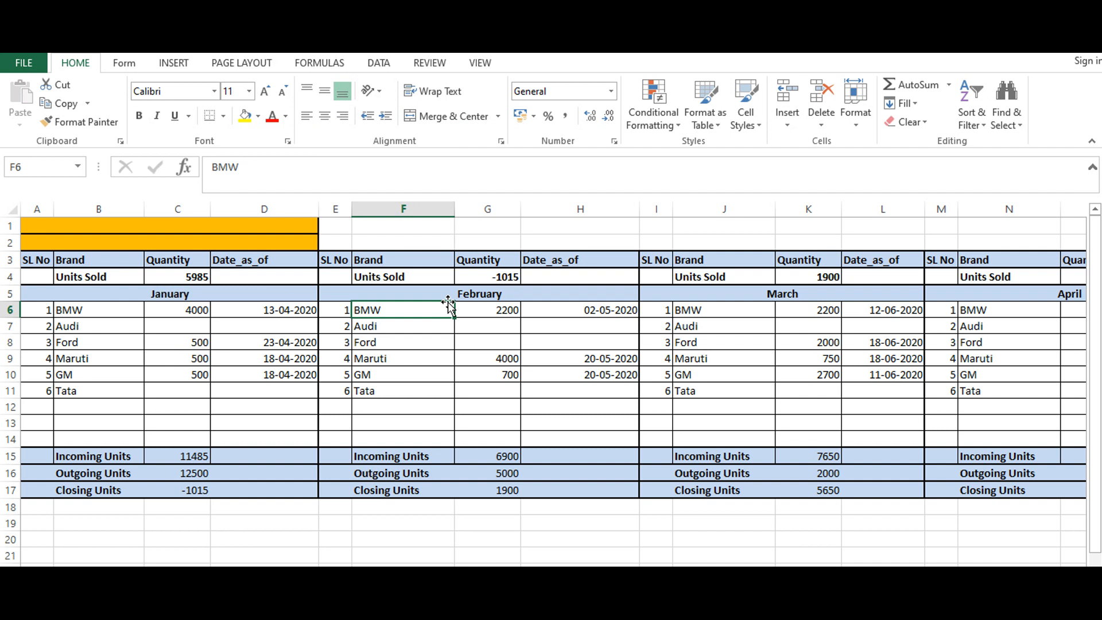
click(470, 289)
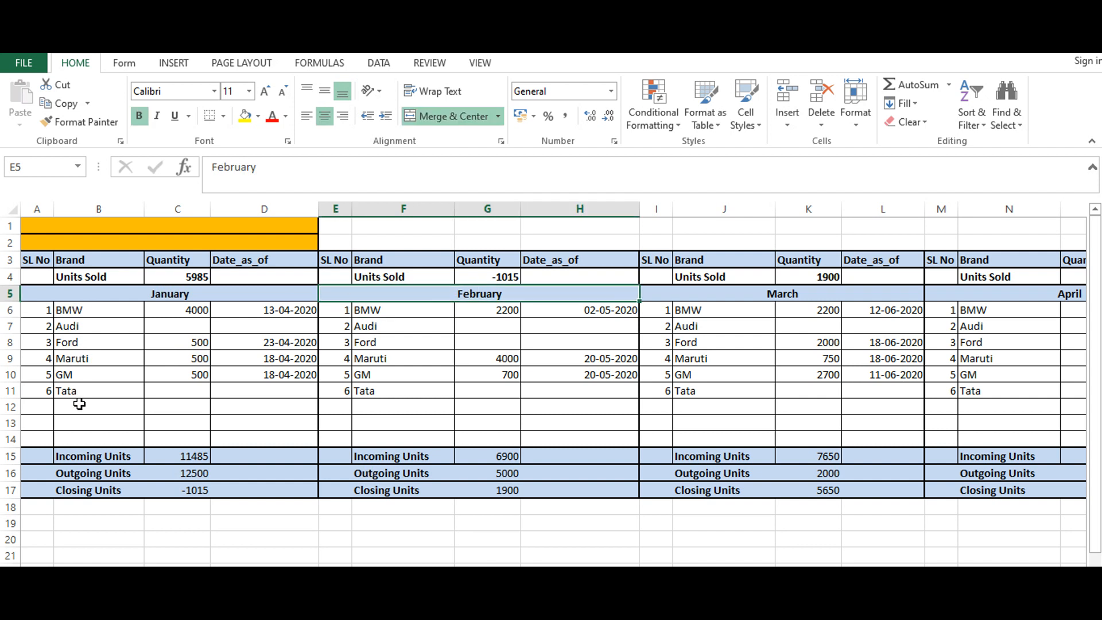
drag(79, 404, 85, 485)
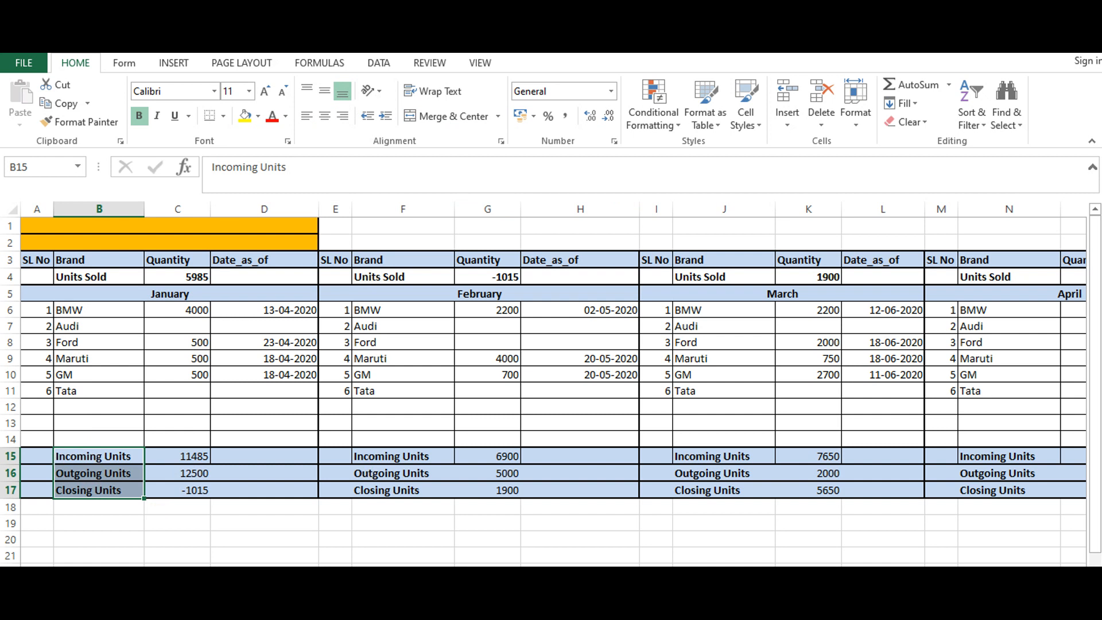
- Switch to Power Query Editor and examine the Units query's repeated monthly column blocks and the row holding the SL No, Brand, Quantity and Date_as_of headings
click(770, 546)
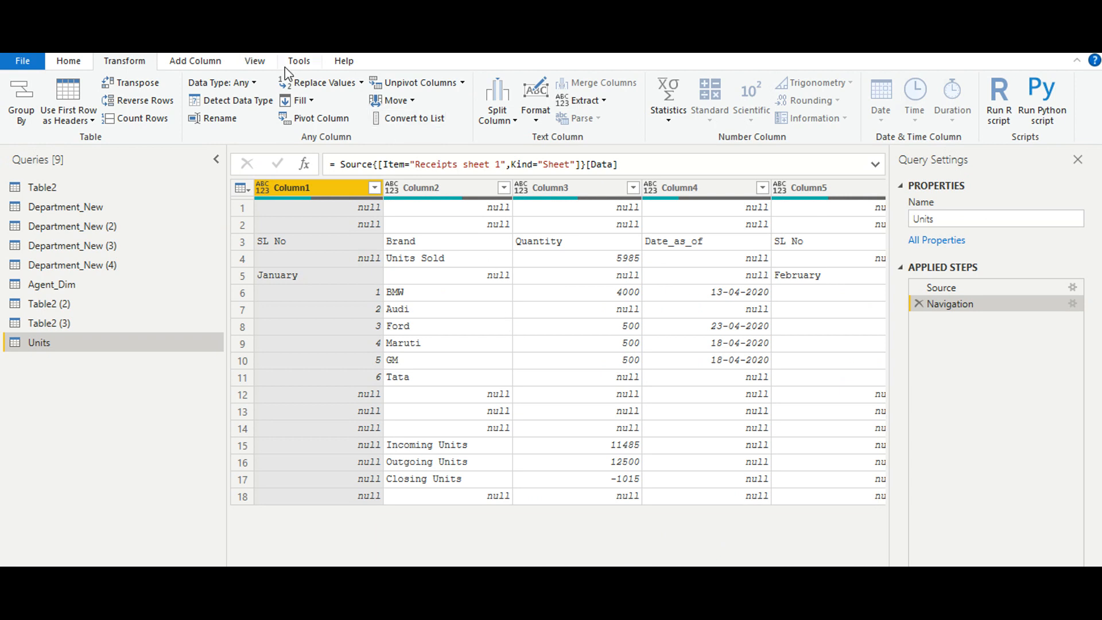
click(76, 64)
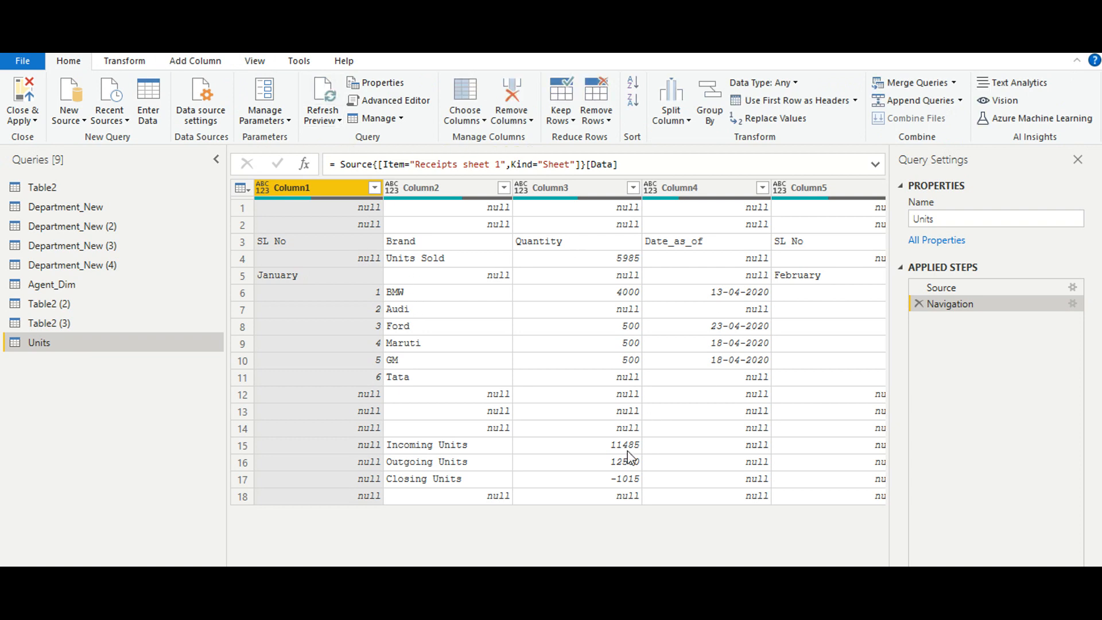
scroll(570, 341, right, 10)
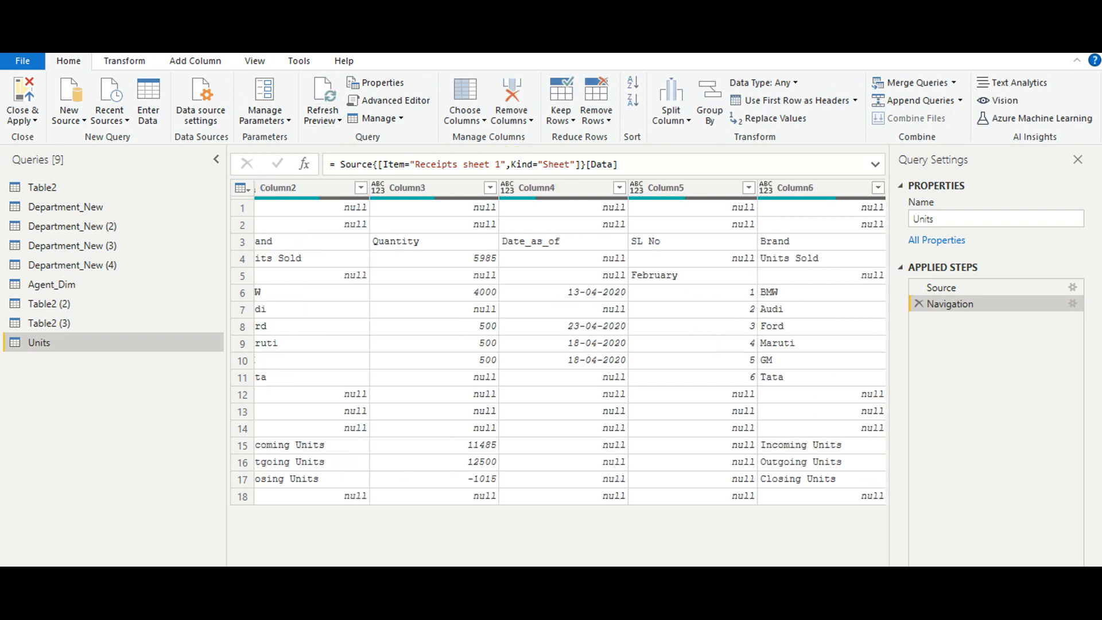
scroll(570, 342, right, 20)
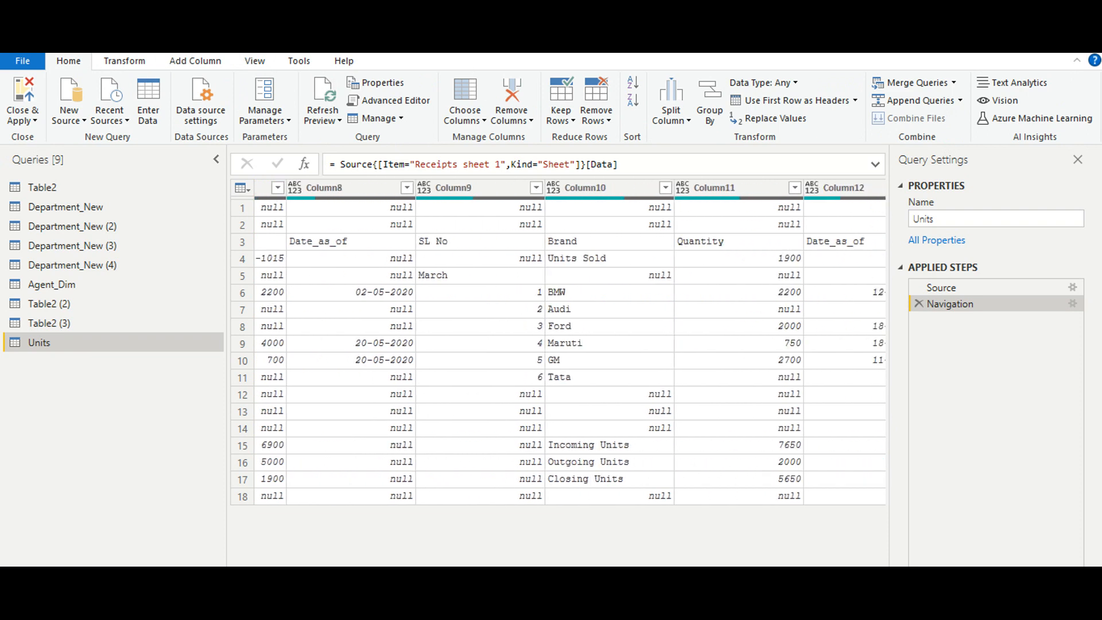
scroll(570, 342, left, 20)
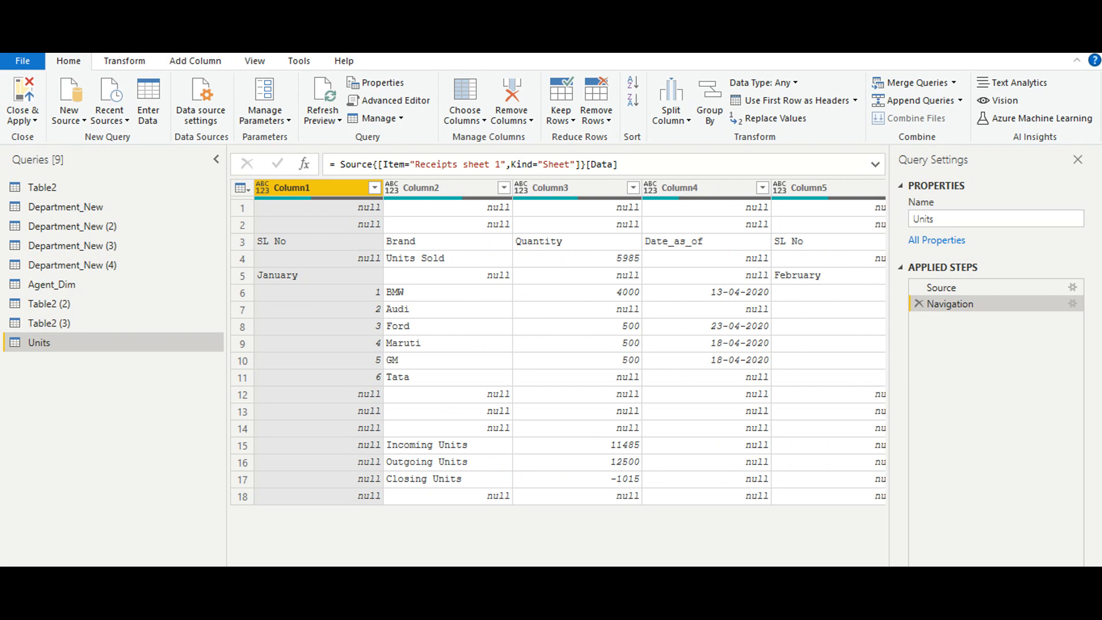
scroll(570, 341, right, 3)
scroll(570, 342, left, 3)
click(353, 242)
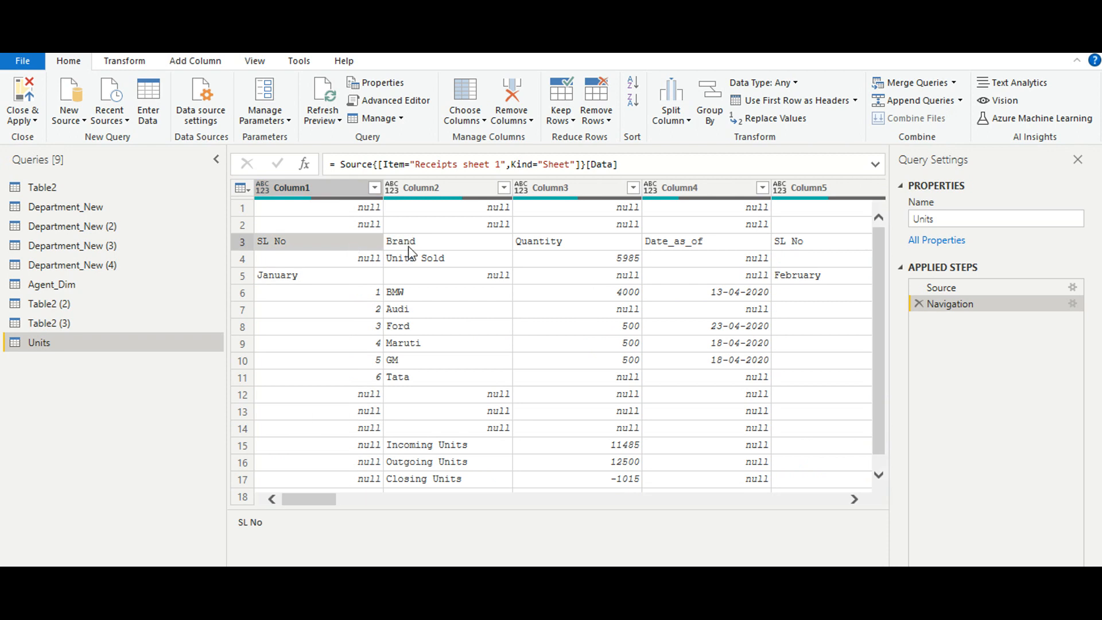
click(433, 248)
click(536, 246)
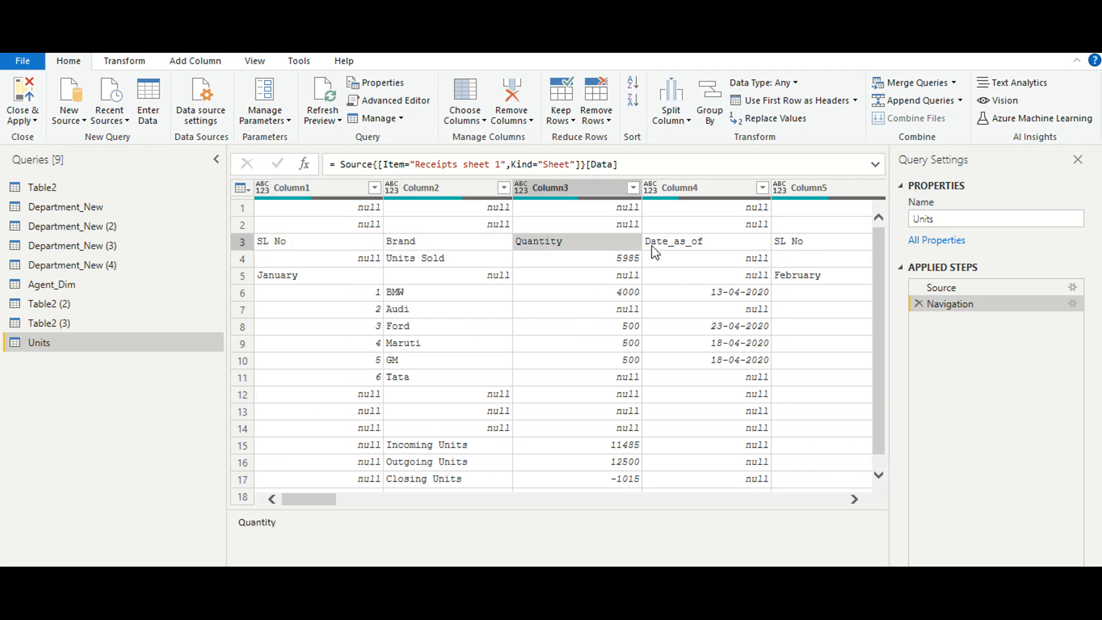
click(667, 245)
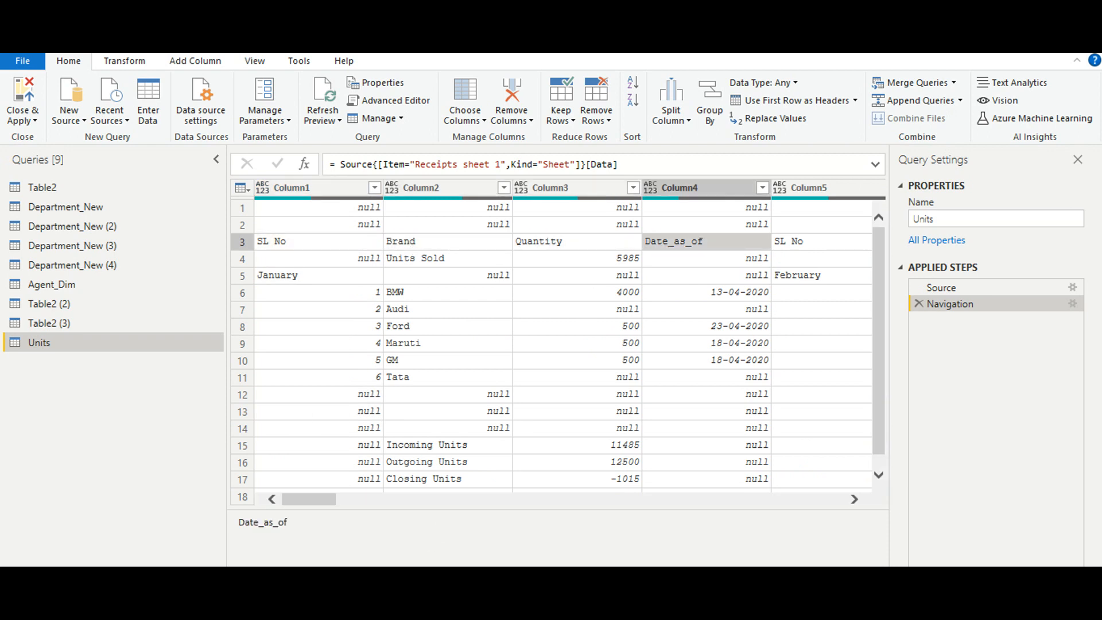
- View the Table2 (3) query and return to the Units query
drag(318, 505, 249, 519)
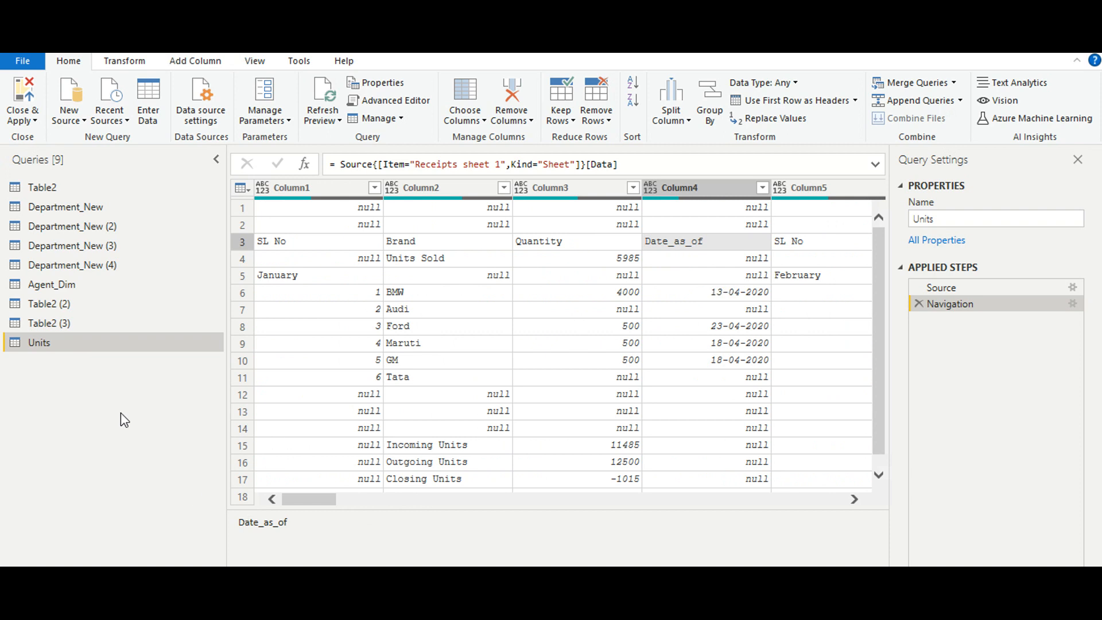
click(95, 324)
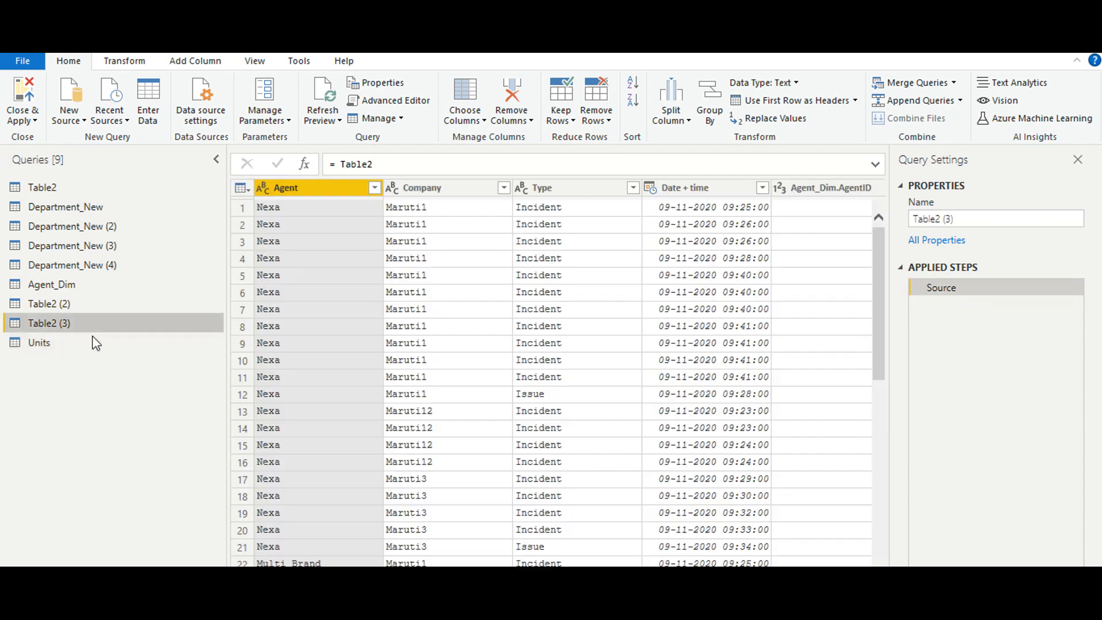
click(93, 338)
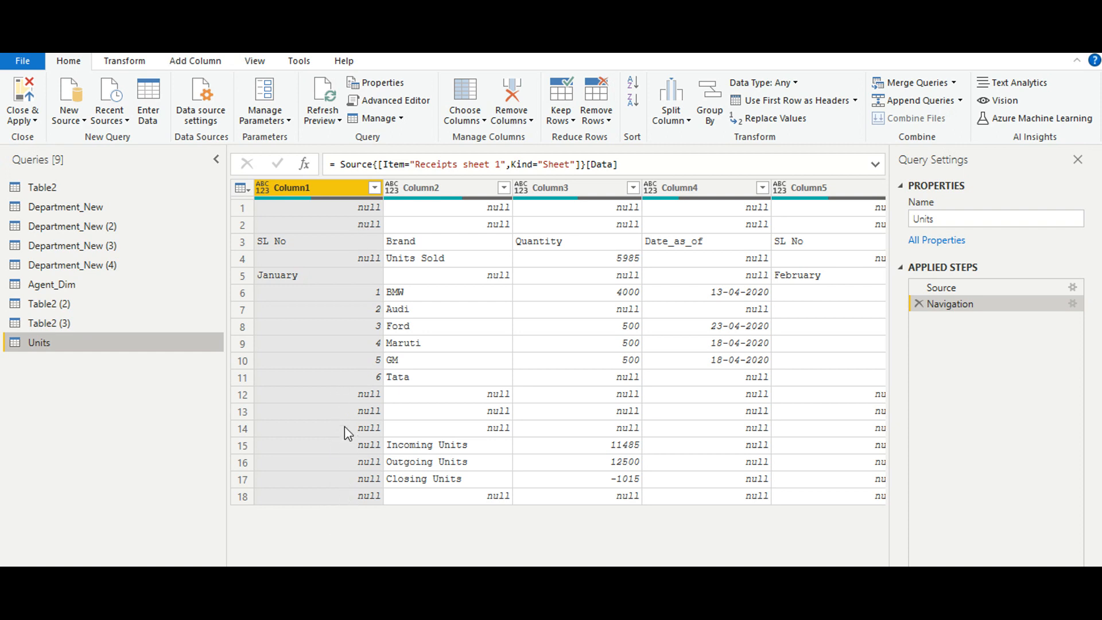
- Remove the top 2 blank rows above the column headings in the Units query
click(243, 258)
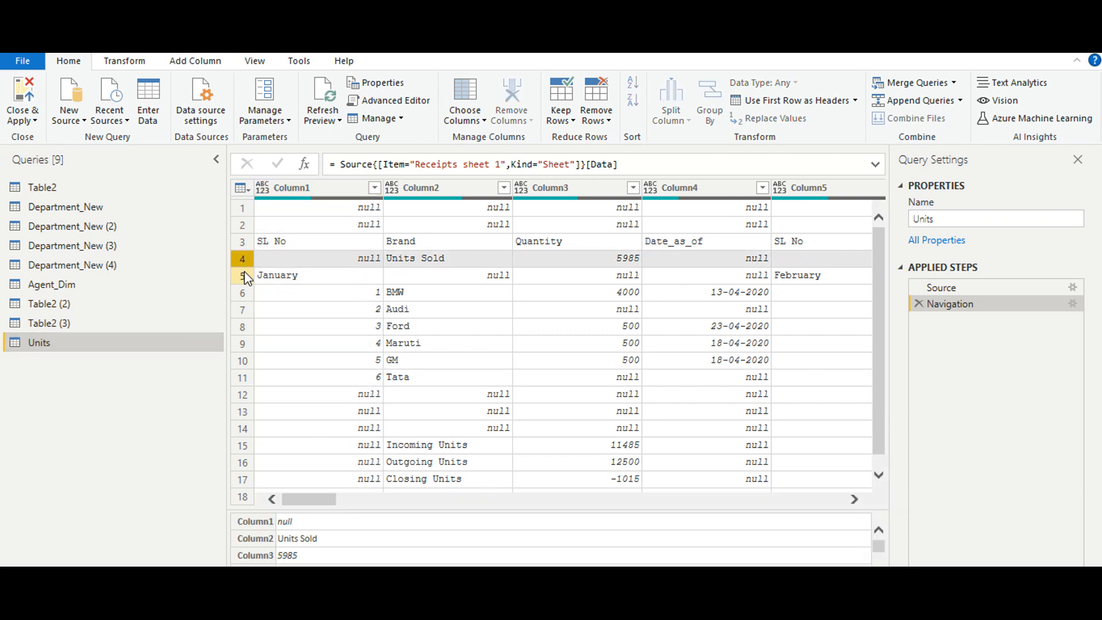
click(245, 276)
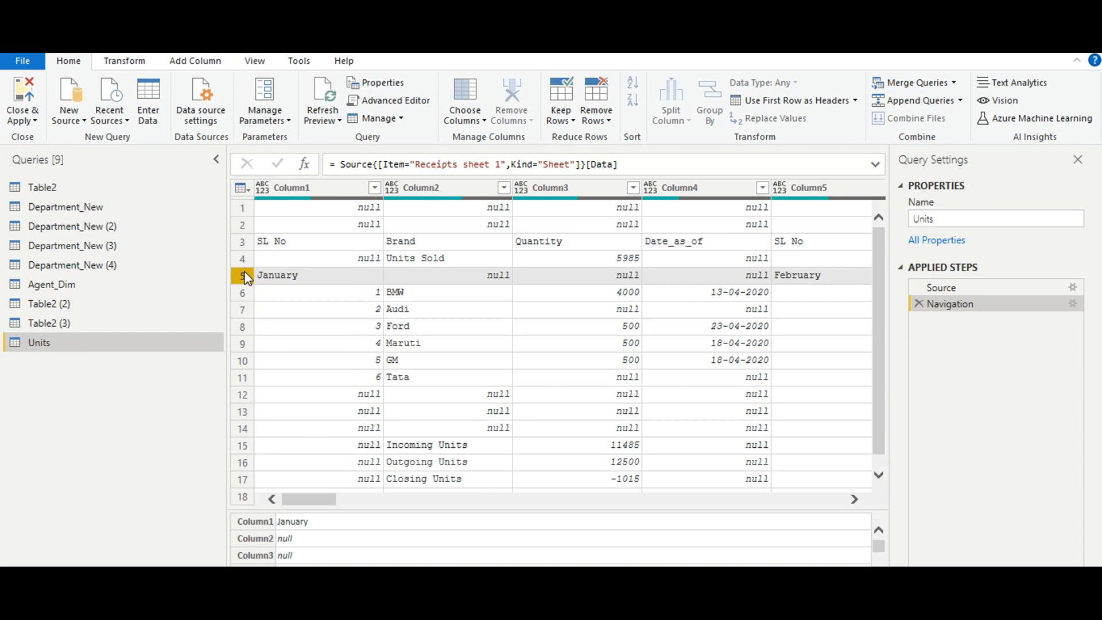
click(246, 261)
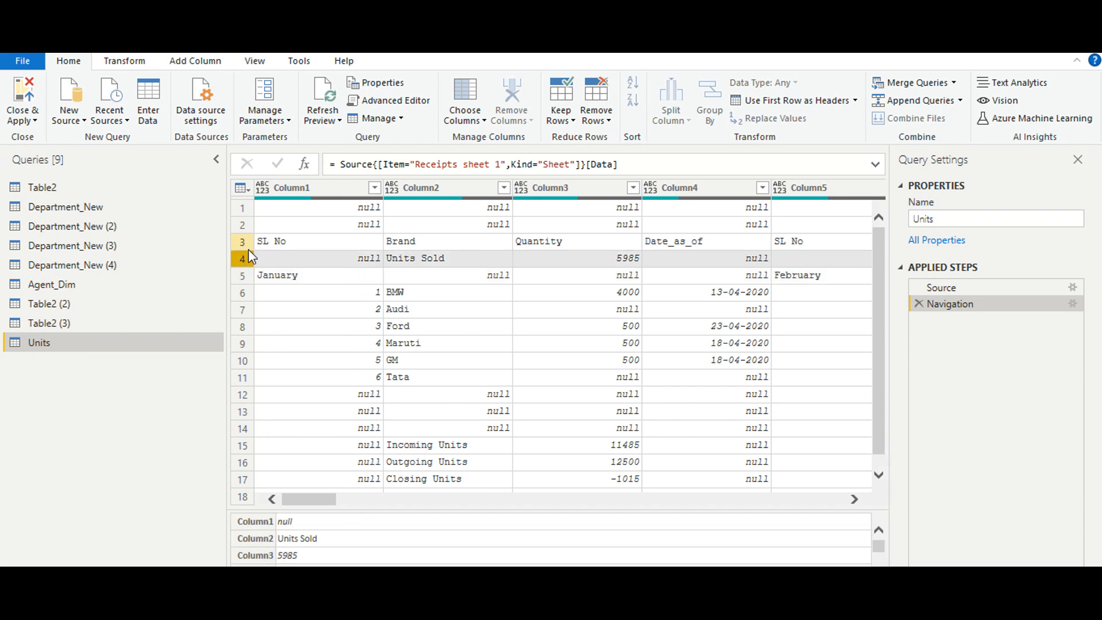
click(245, 242)
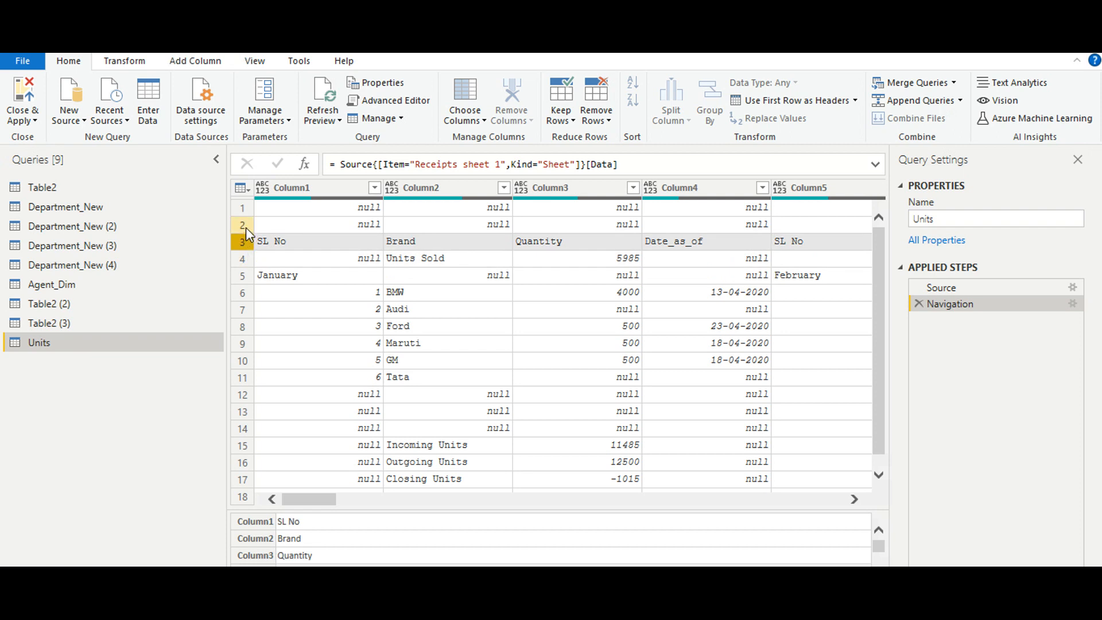
click(246, 227)
click(247, 207)
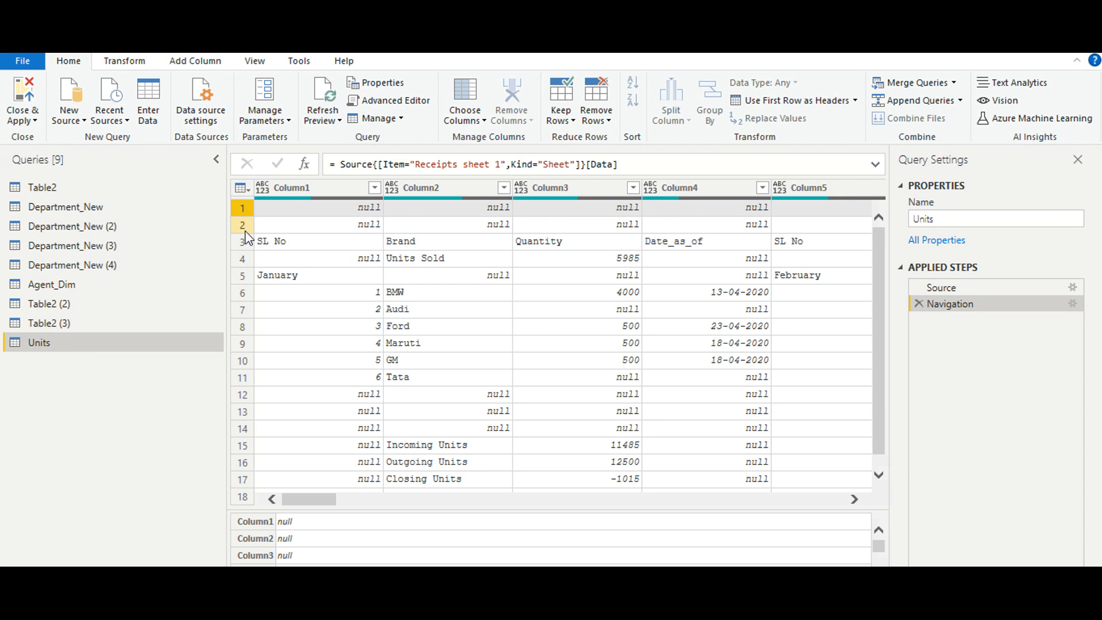
click(606, 127)
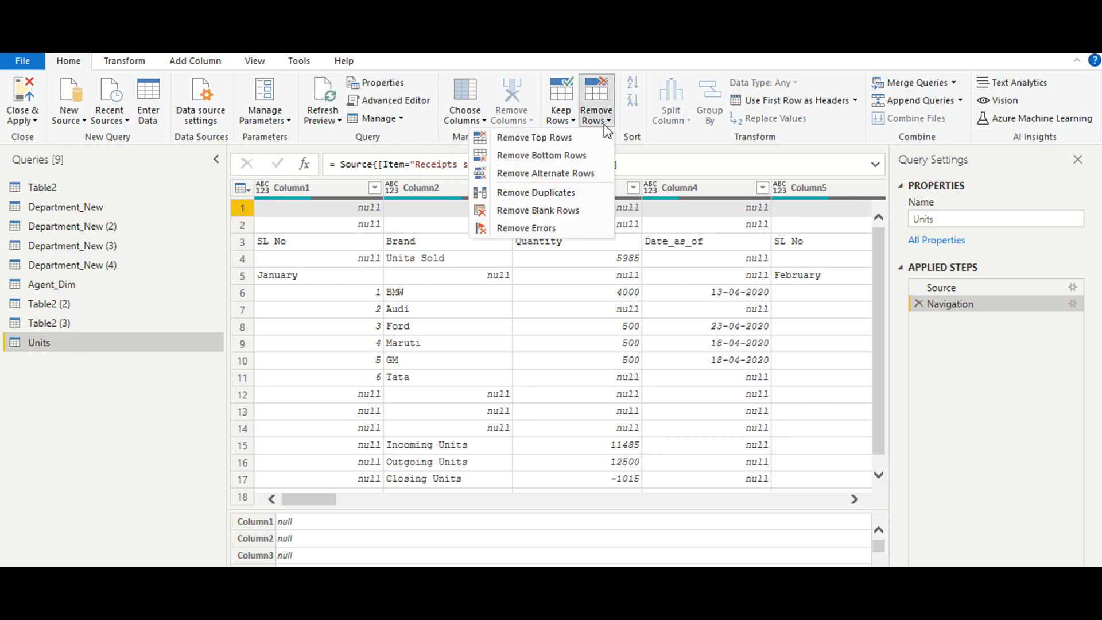
click(576, 140)
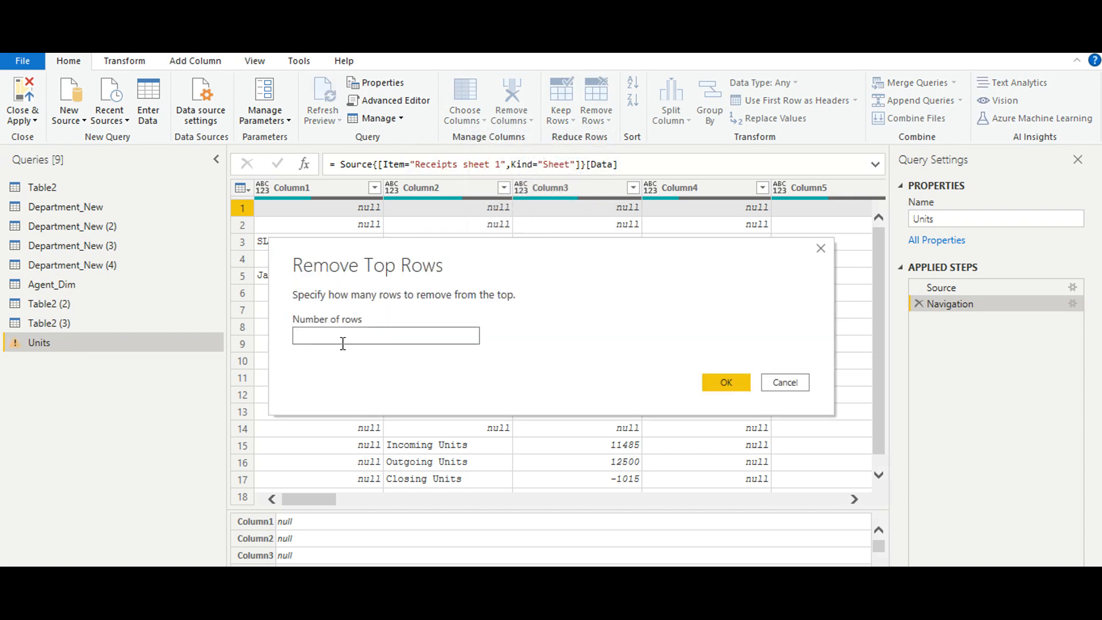
text(2)
key(Return)
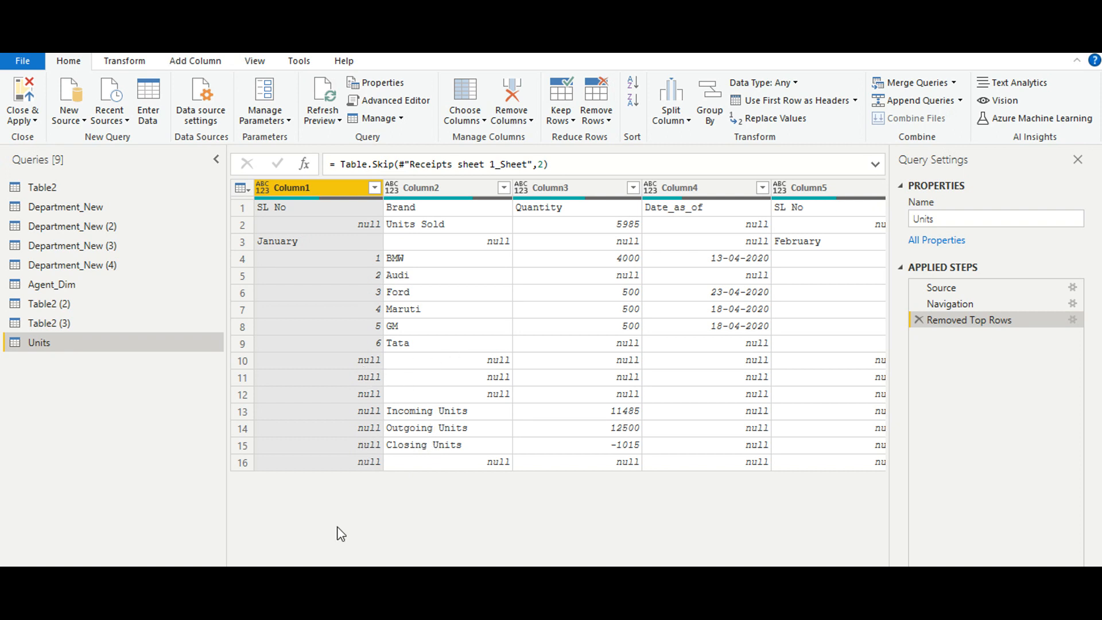
- Remove the bottom 7 rows from the Units query and use its first row as headers
click(607, 109)
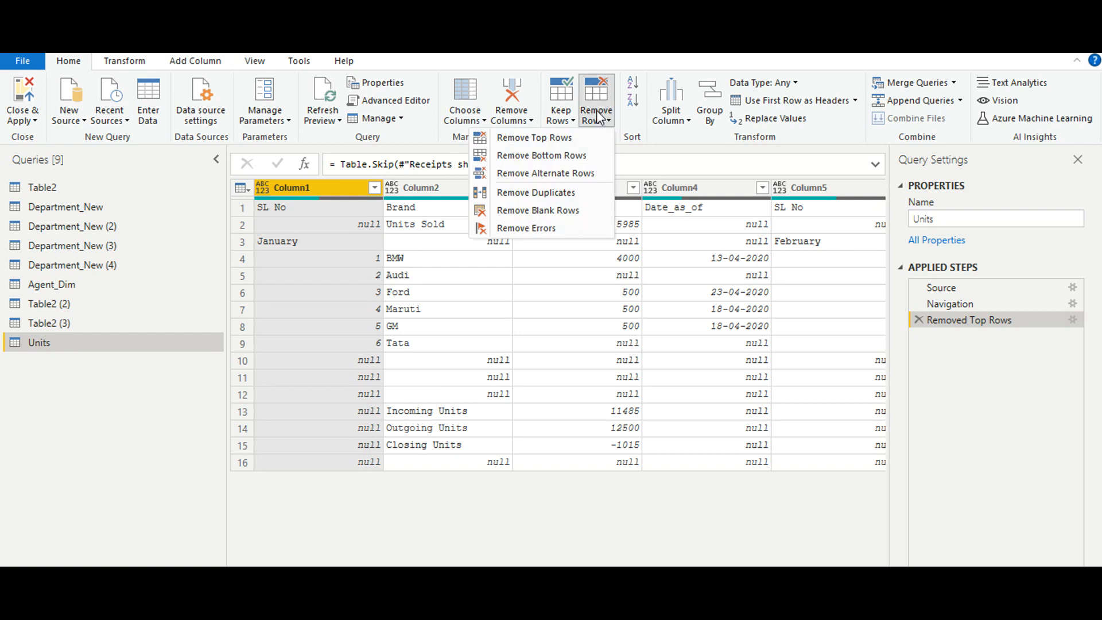
click(571, 157)
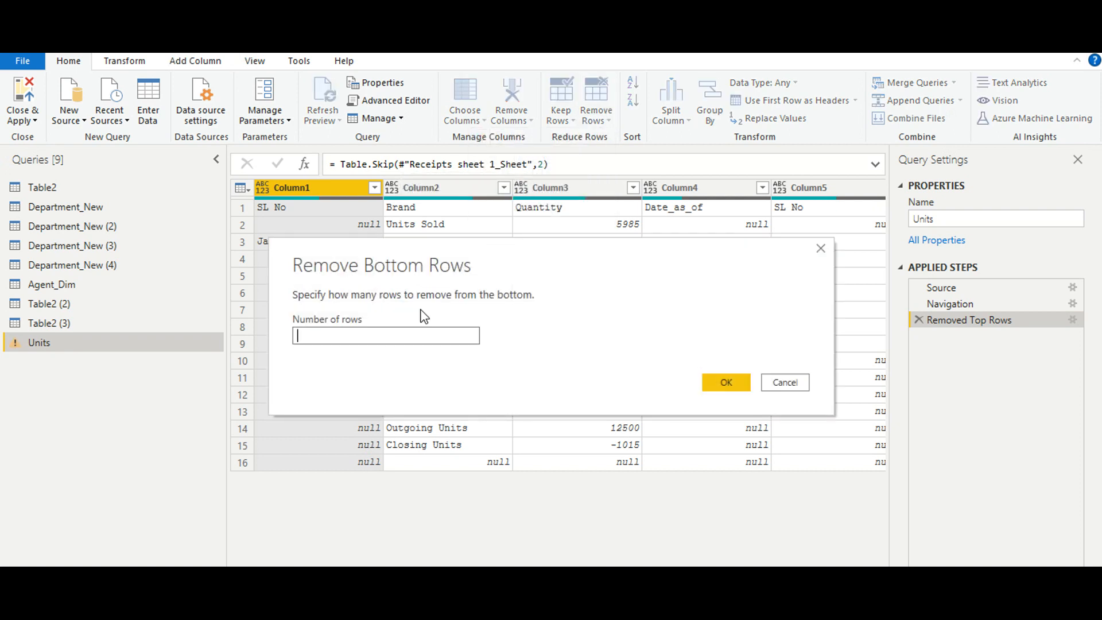
text(7)
click(719, 380)
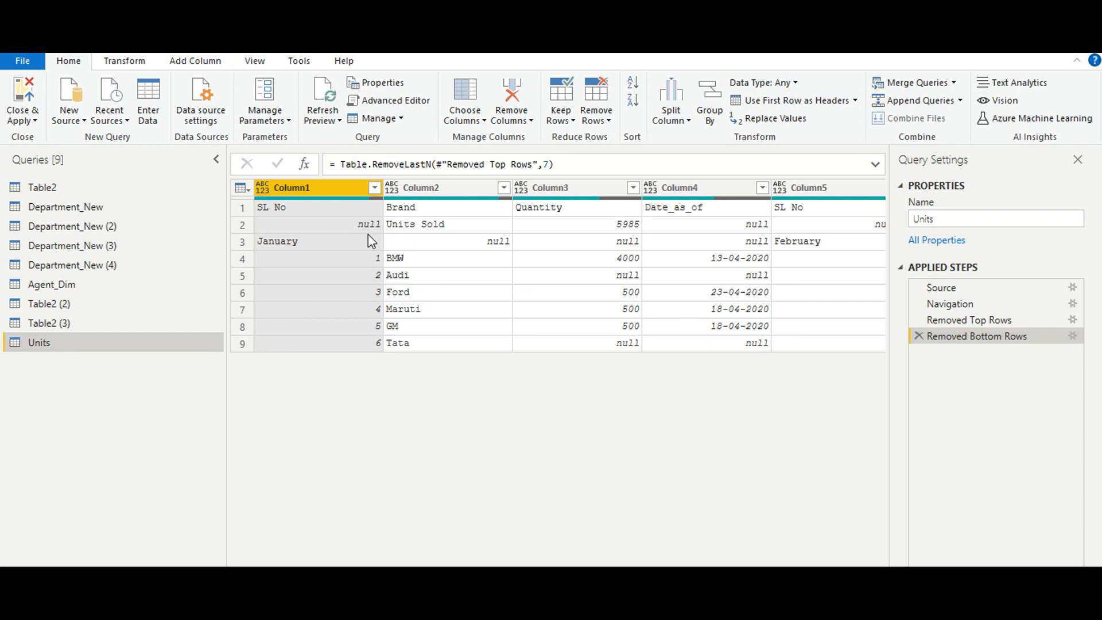
ctrl+click(501, 195)
click(795, 108)
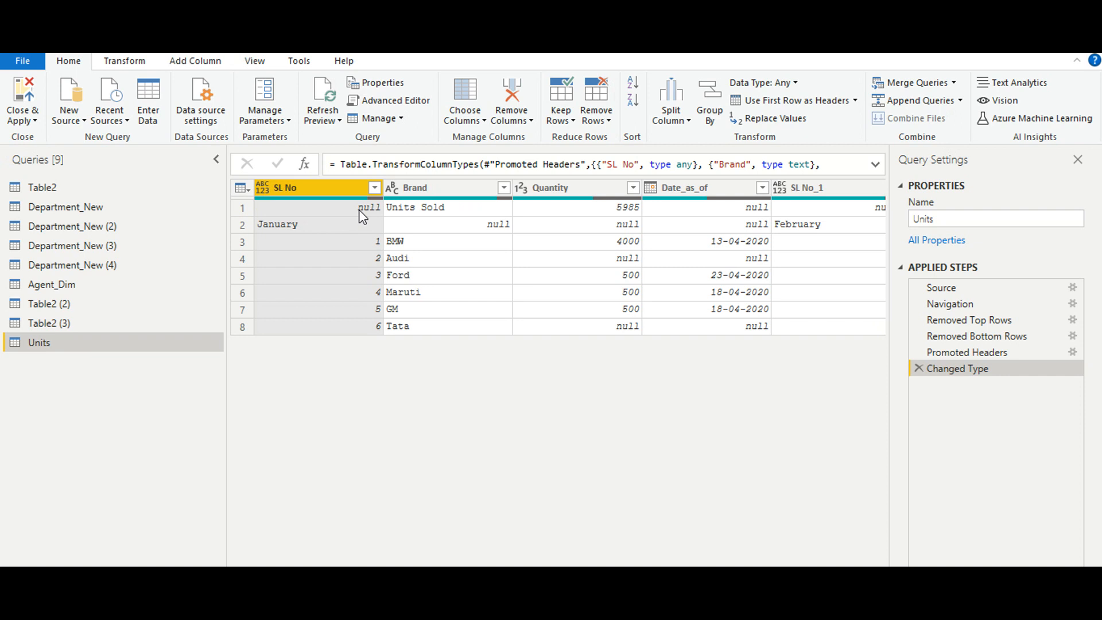
- Remove the top 1 row, holding Units Sold, from the Units query
click(597, 111)
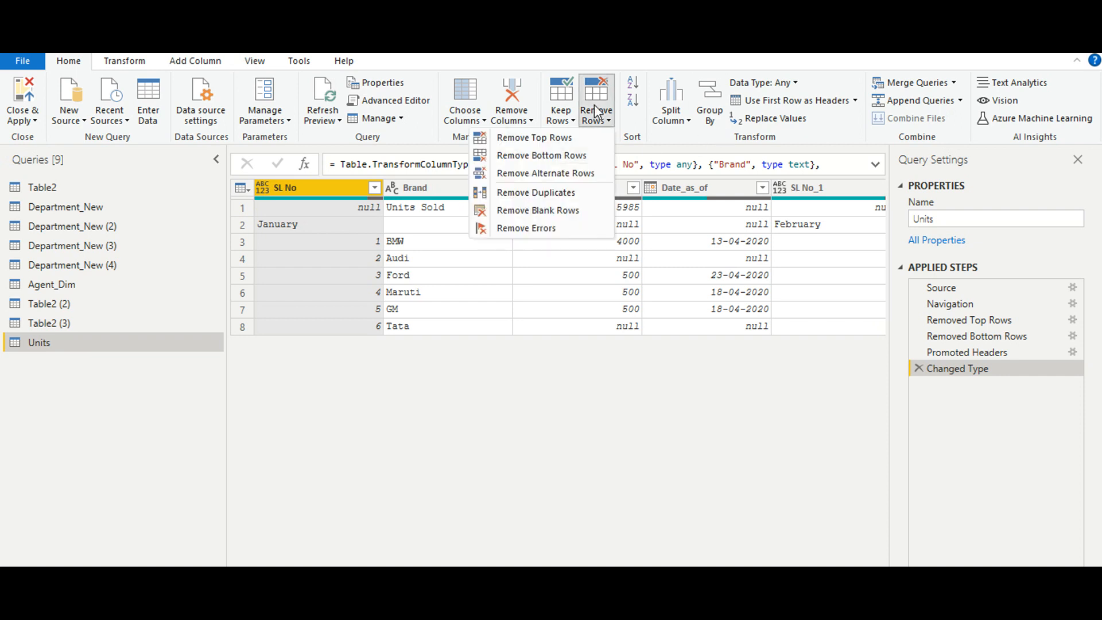
click(585, 139)
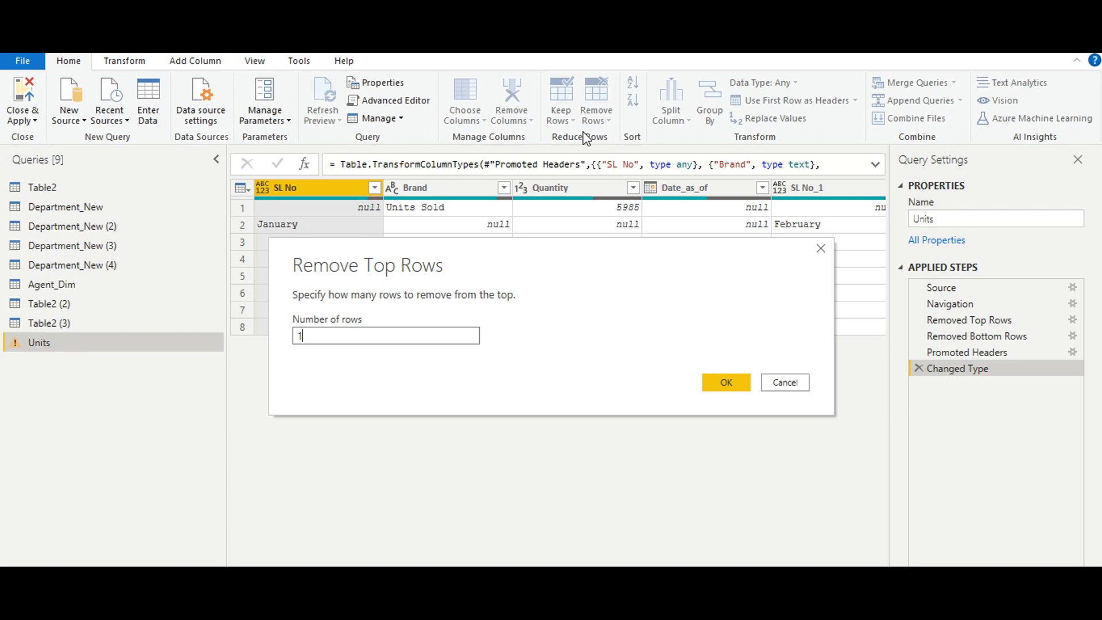
text(1)
key(Return)
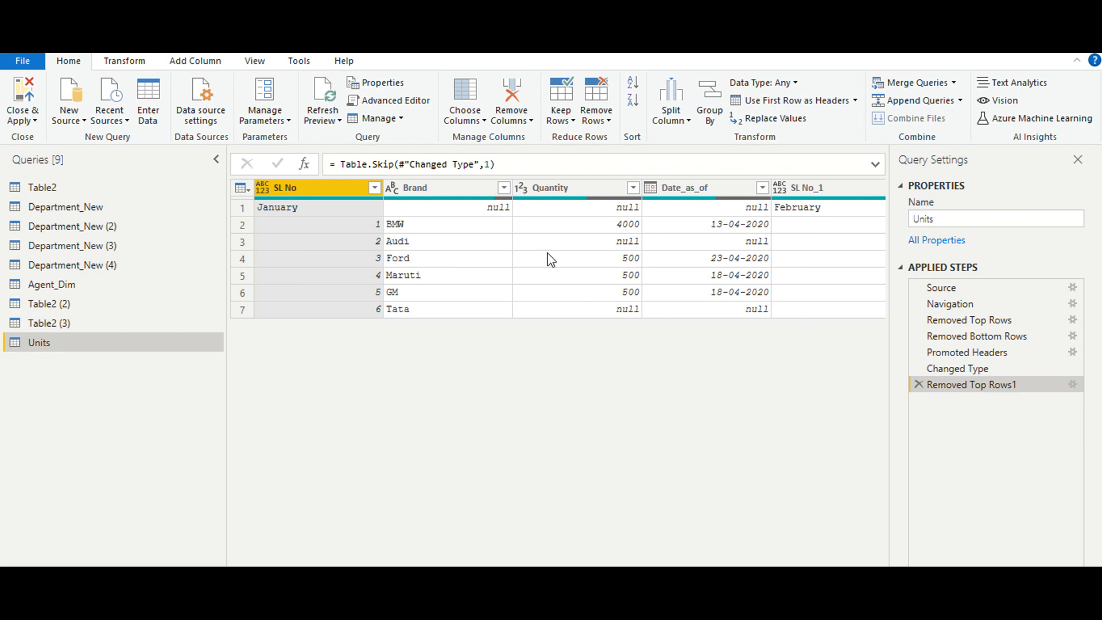
- Edit the Removed Top Rows1 step so that it removes 2 rows, dropping the month-name row as well
click(1073, 385)
click(433, 336)
text(\)
key(BackSpace)
key(BackSpace)
text(2)
key(Return)
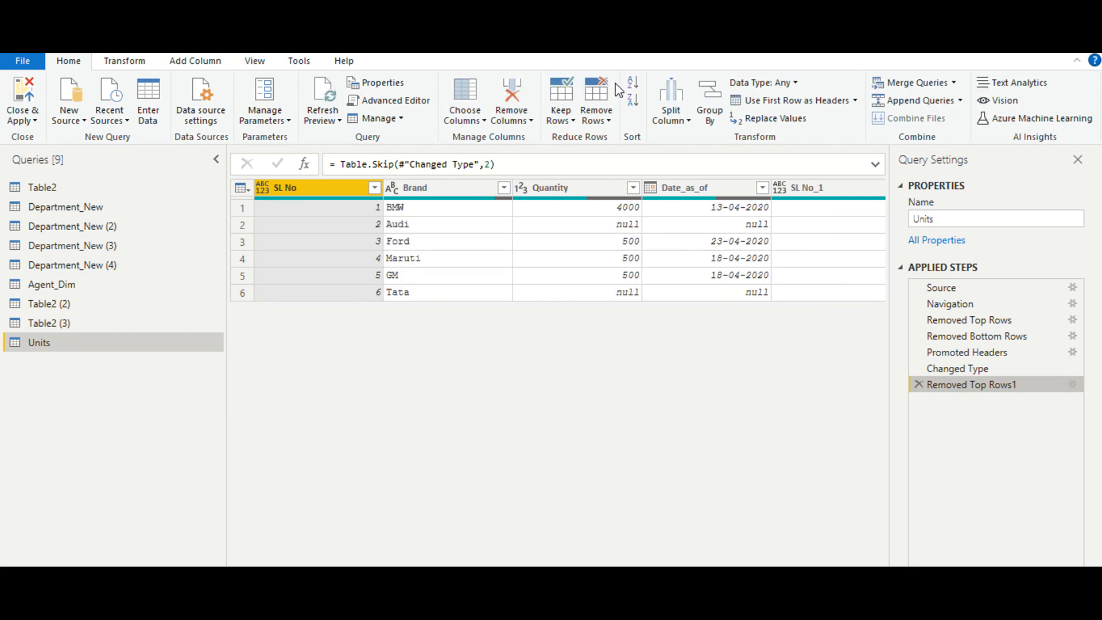
click(1072, 384)
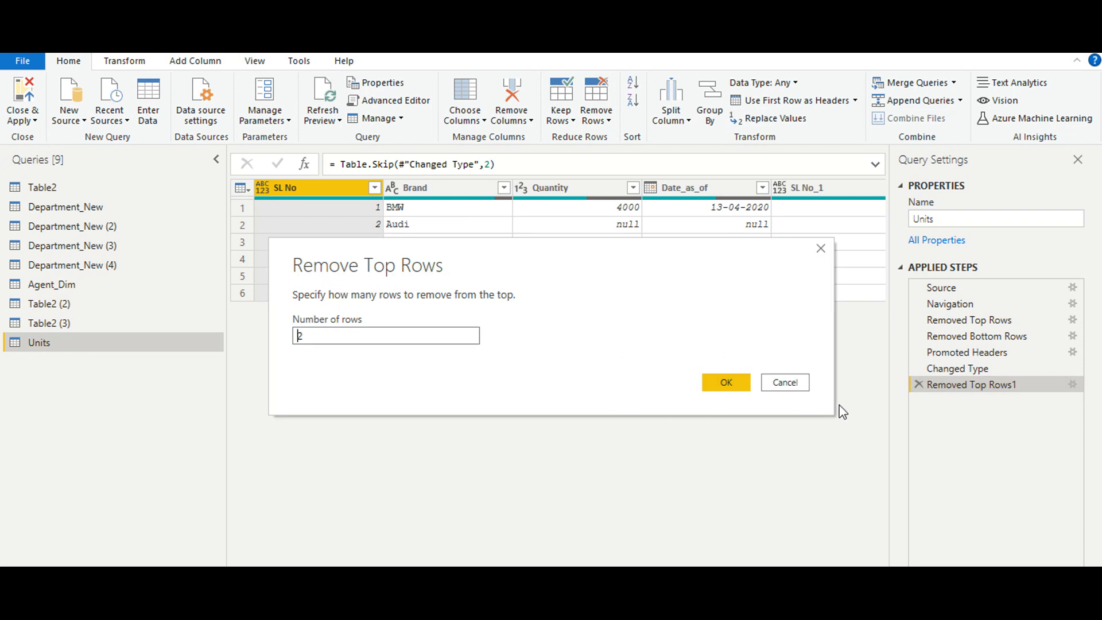
click(784, 383)
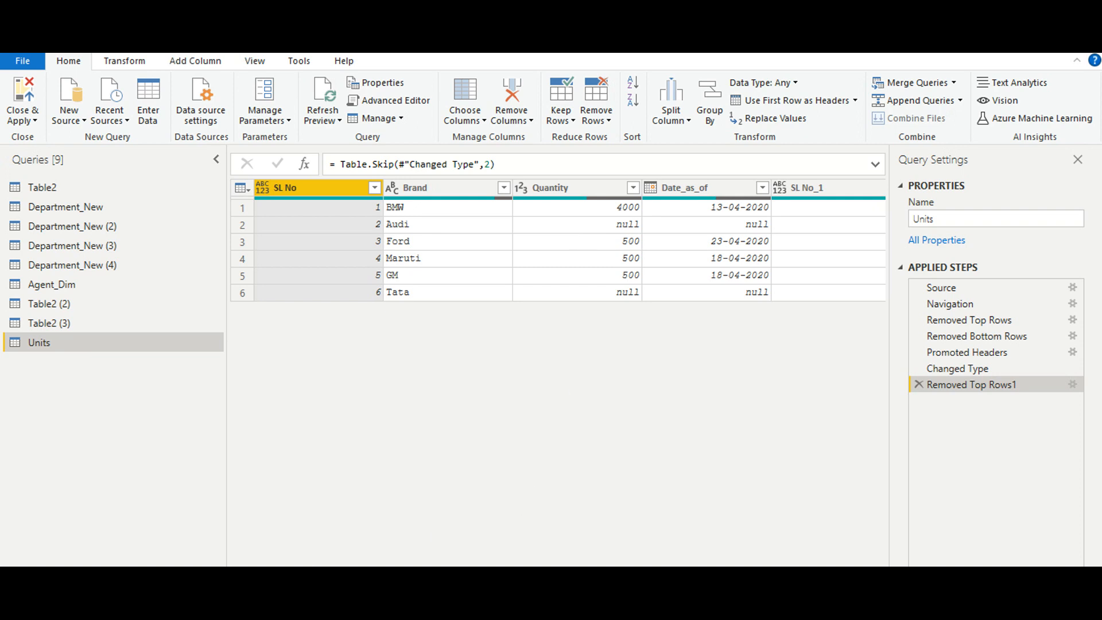
- Start an advanced Group By on the Units query with SL No and Brand as the grouping columns
scroll(557, 241, right, 15)
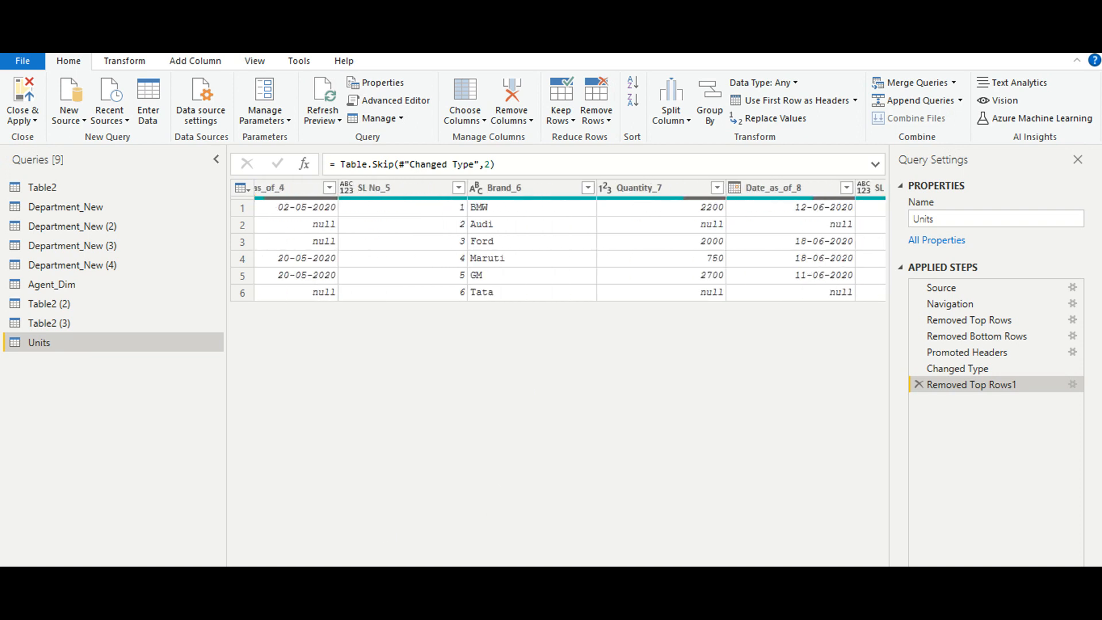
scroll(557, 241, left, 15)
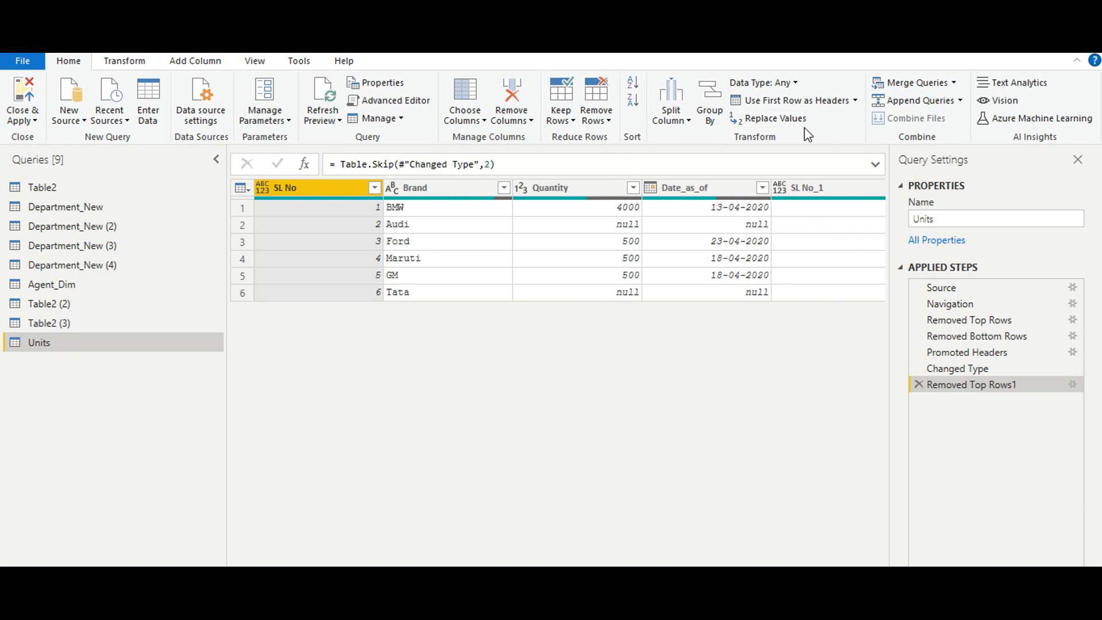
click(712, 104)
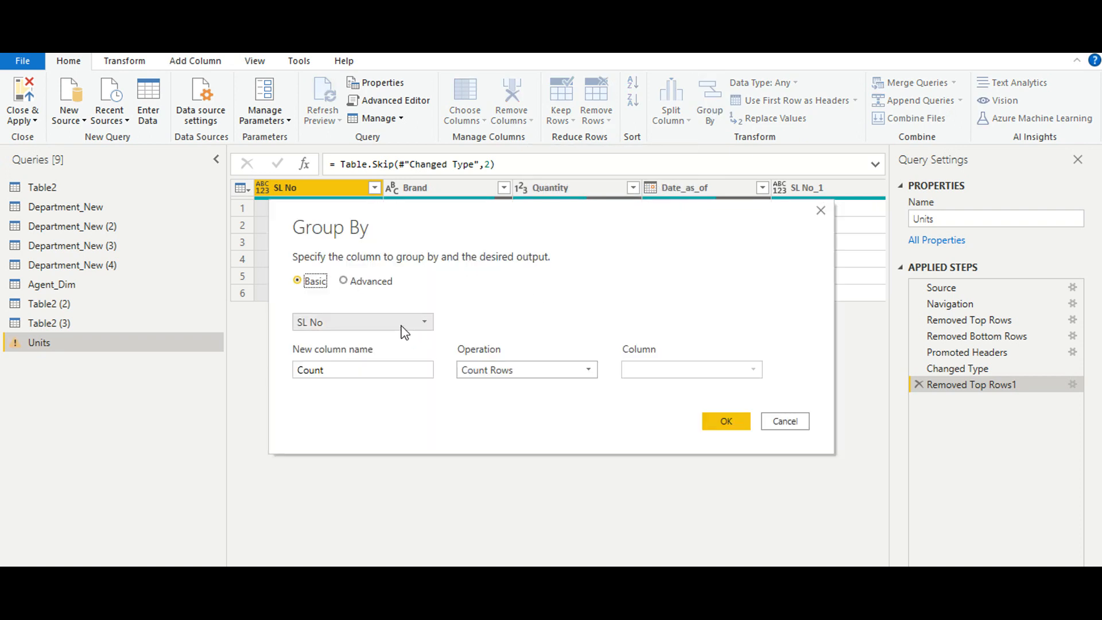
click(347, 280)
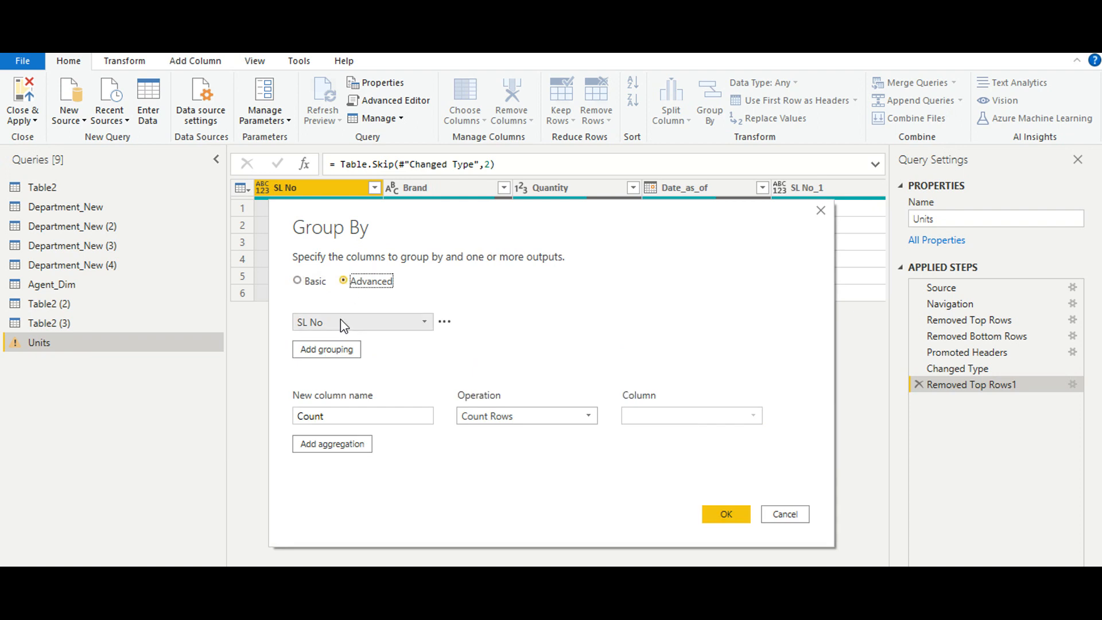
click(340, 350)
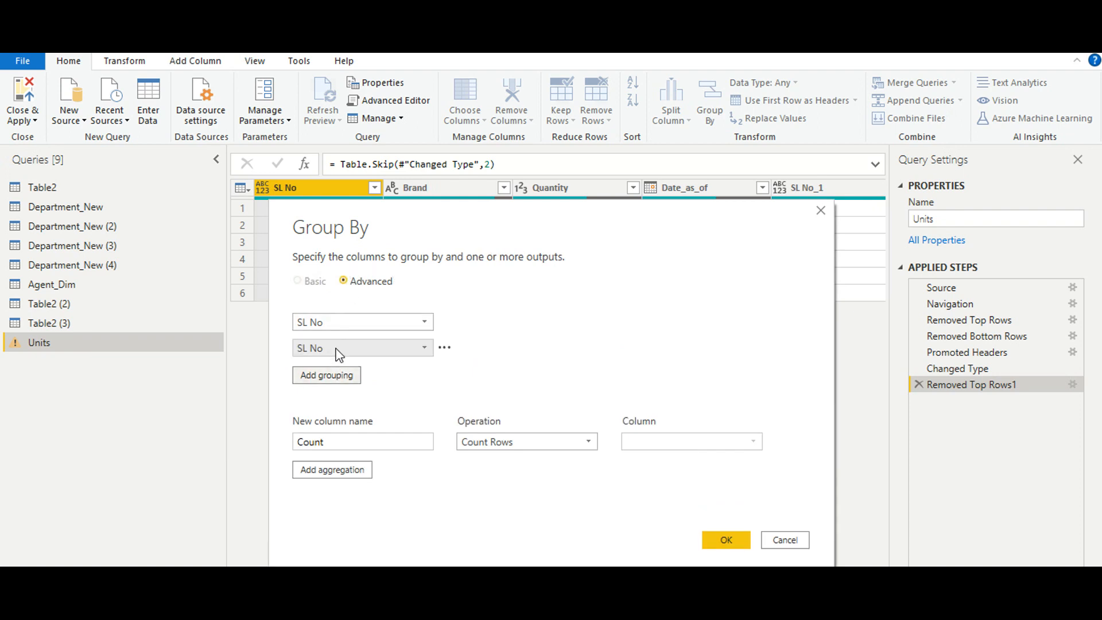
click(425, 348)
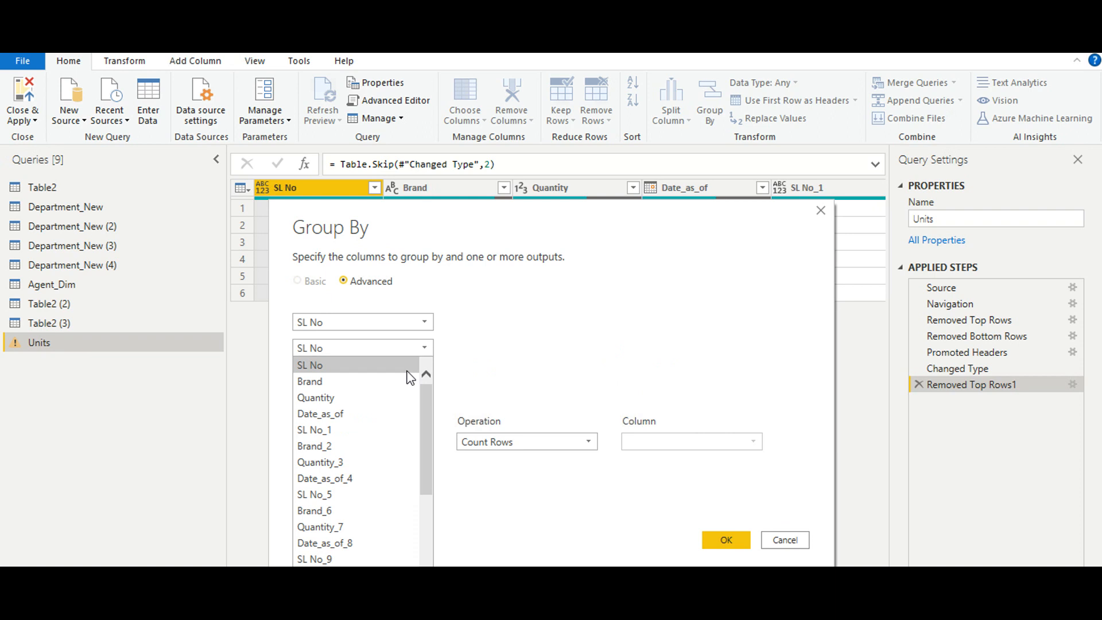
click(344, 382)
click(344, 375)
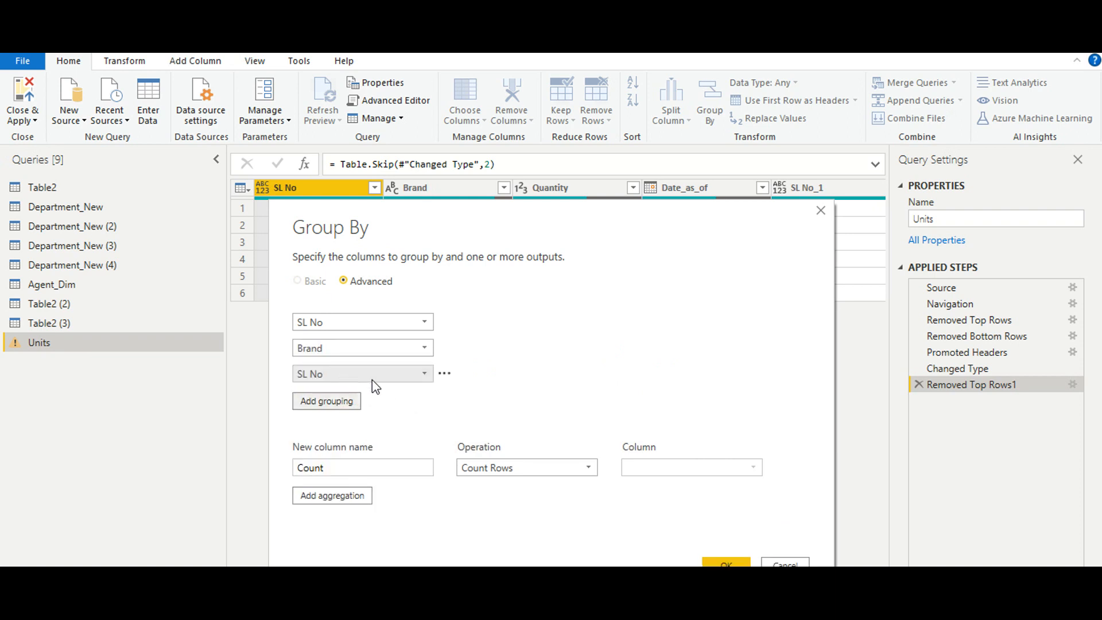
click(419, 374)
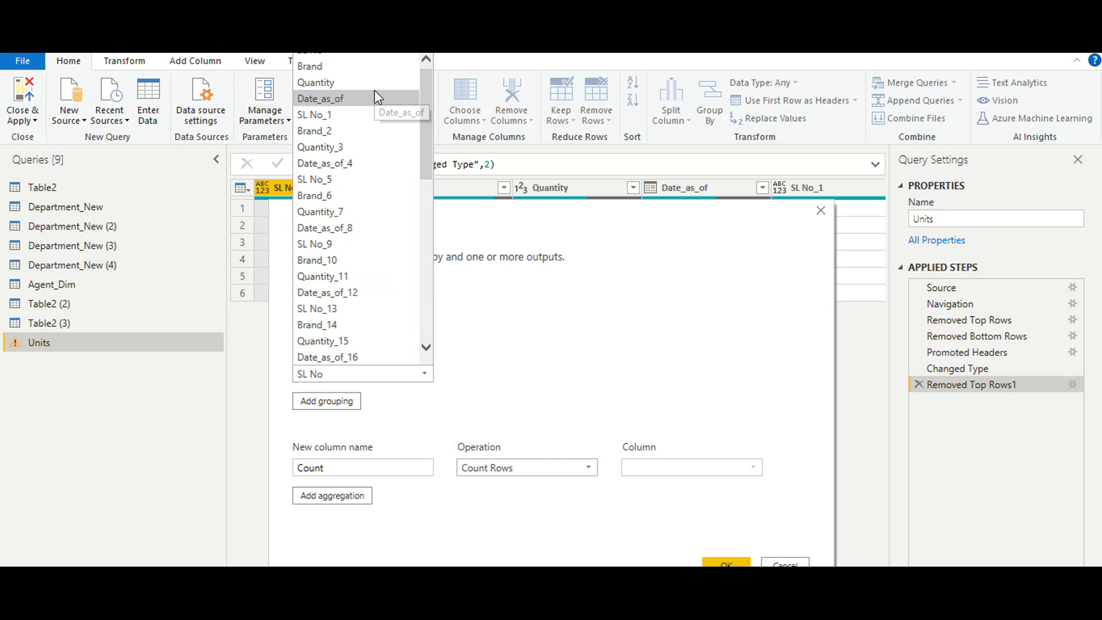
click(658, 300)
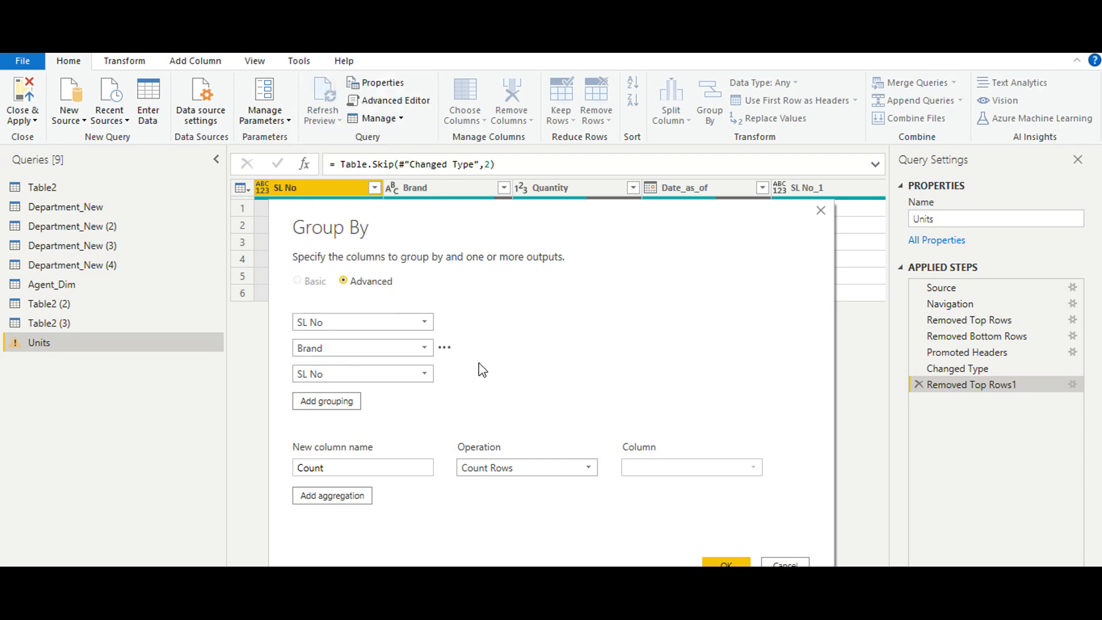
click(444, 373)
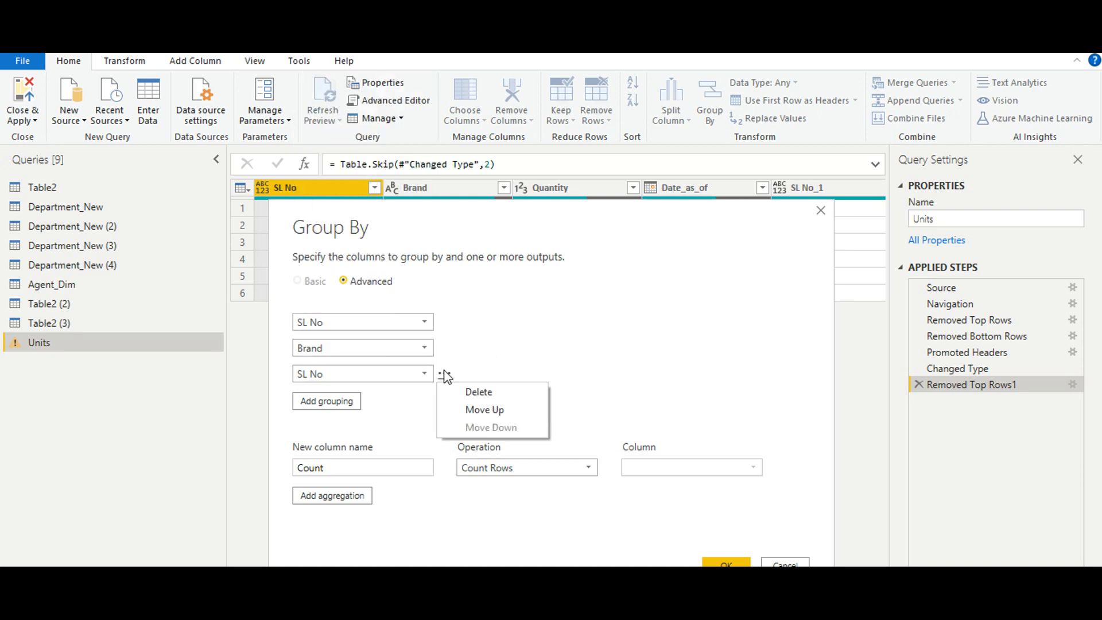
click(467, 396)
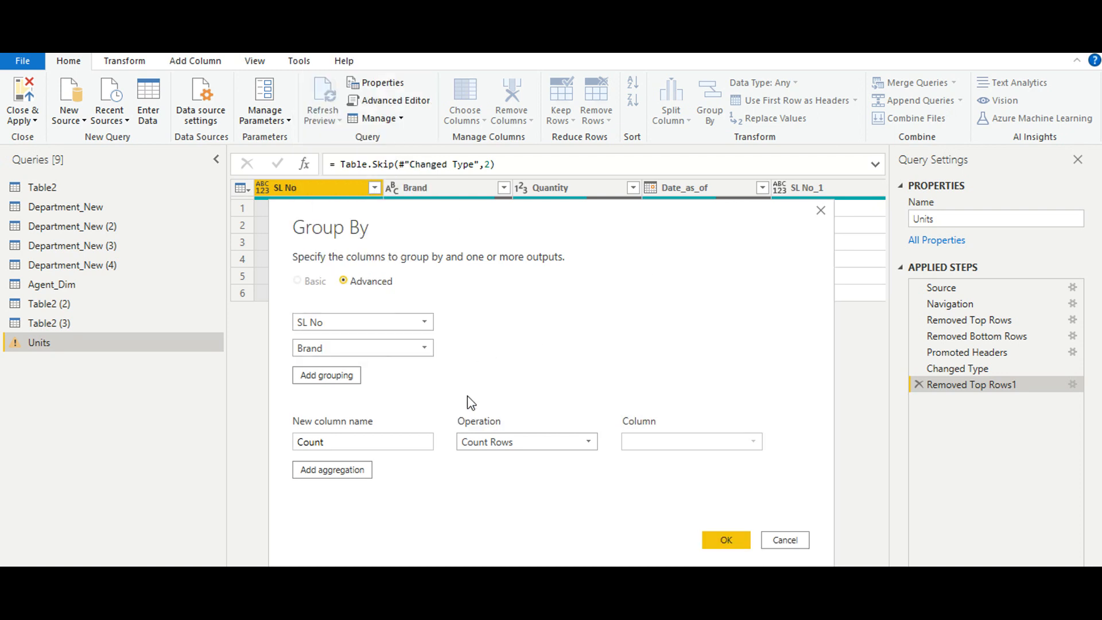
- Define the first aggregation as a column named January that sums the Quantity column
double_click(363, 442)
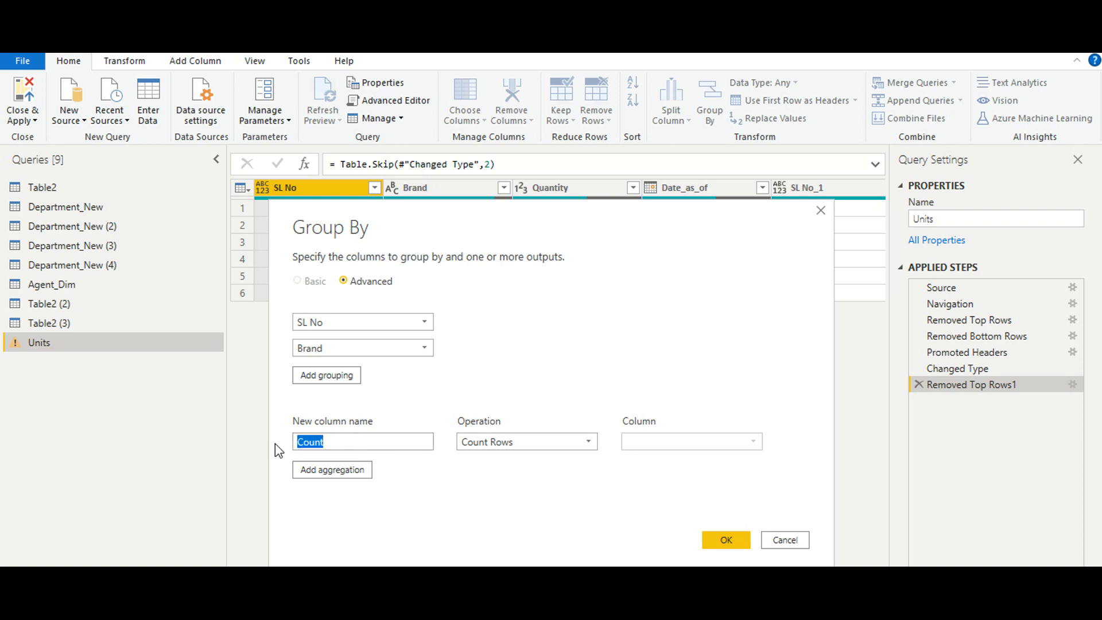
text(J)
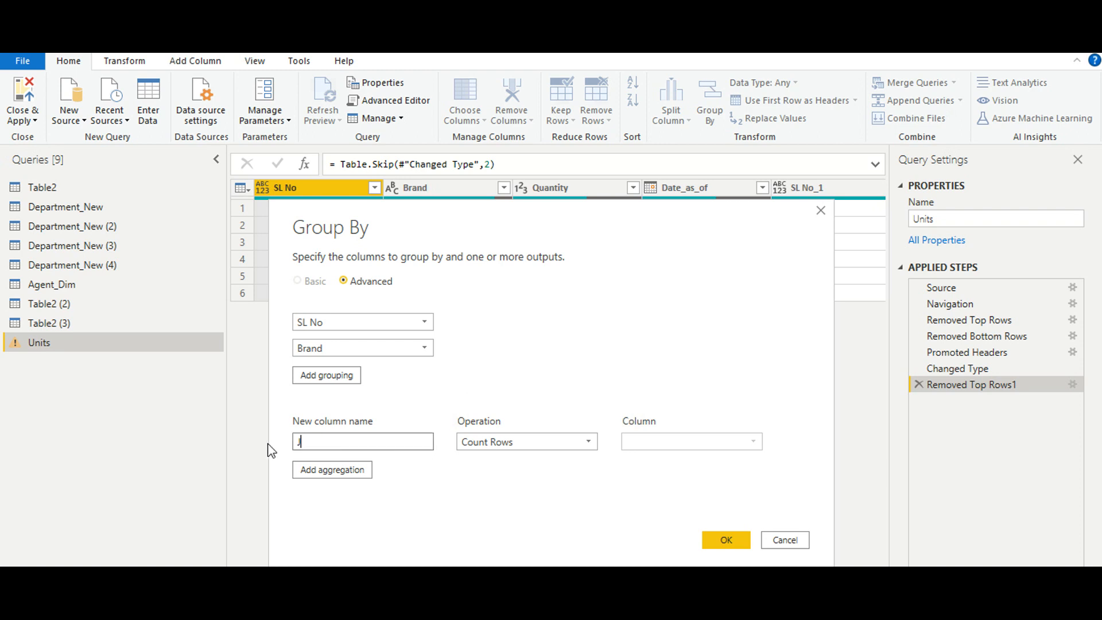
text(anuary)
click(746, 438)
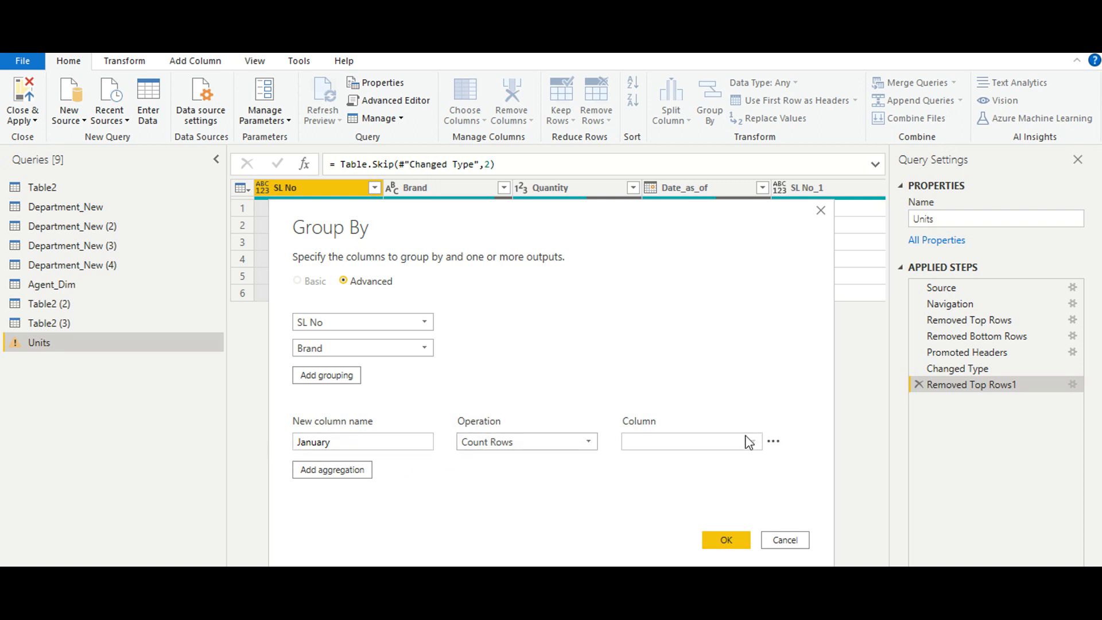
click(499, 442)
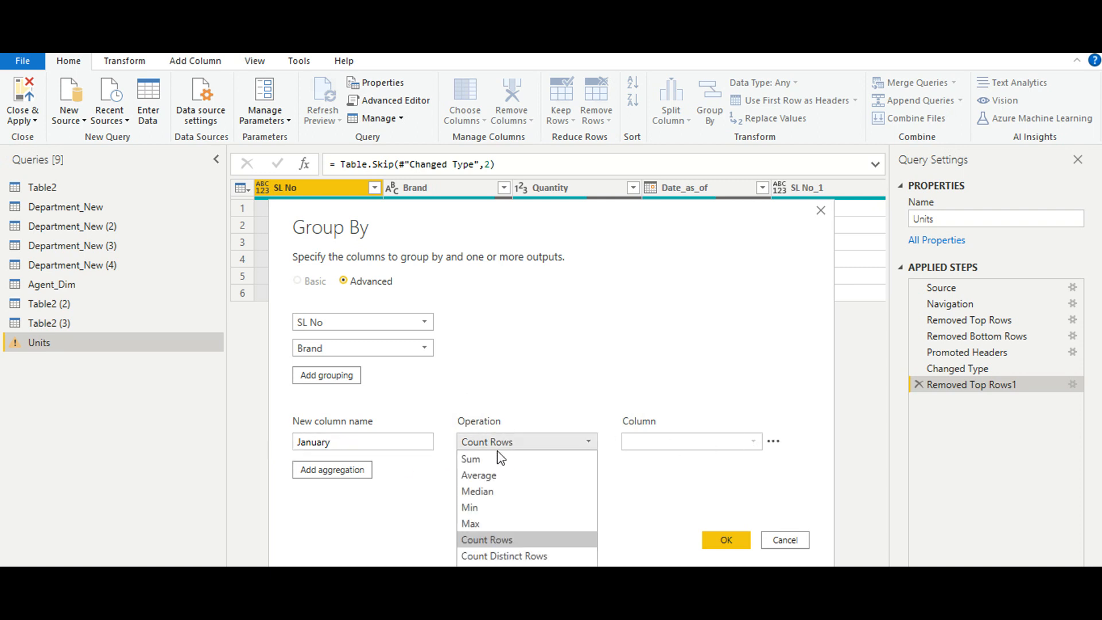
click(497, 457)
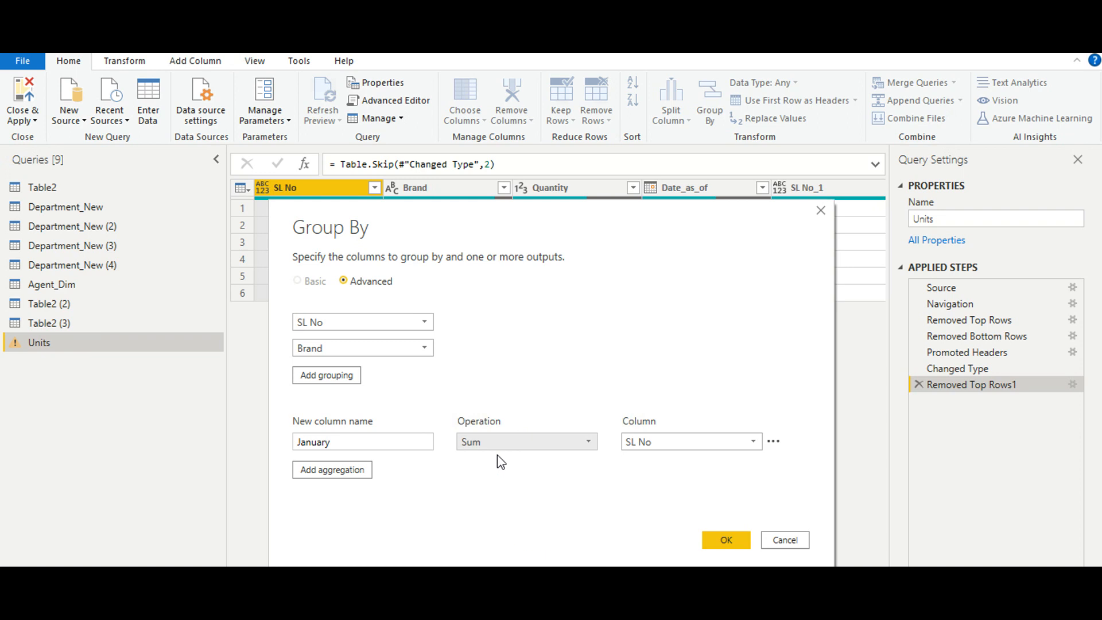
click(754, 442)
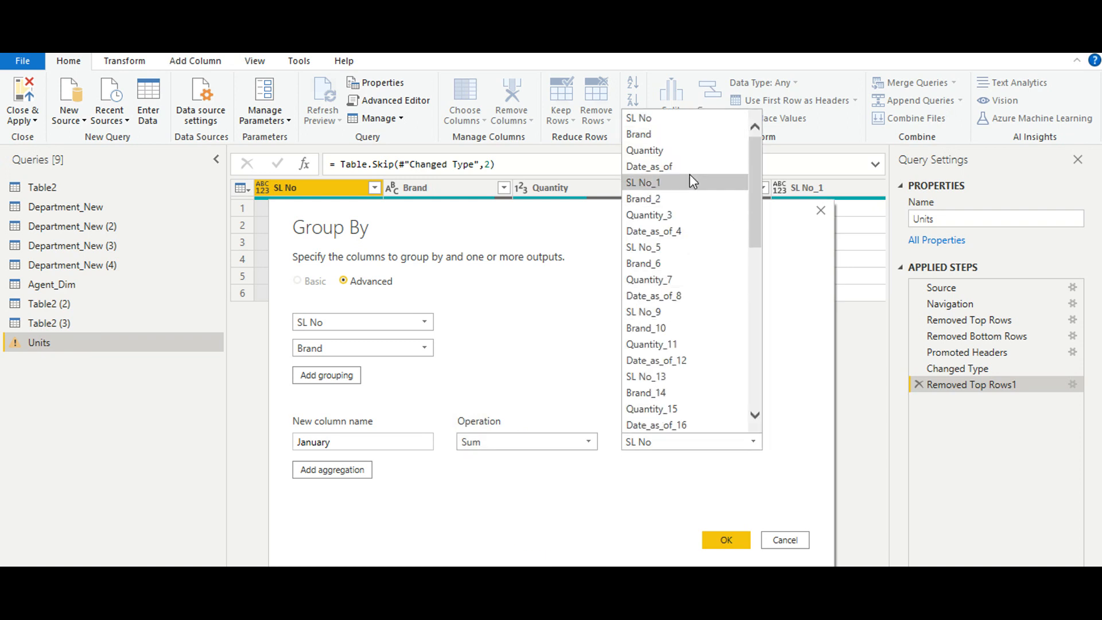
click(674, 153)
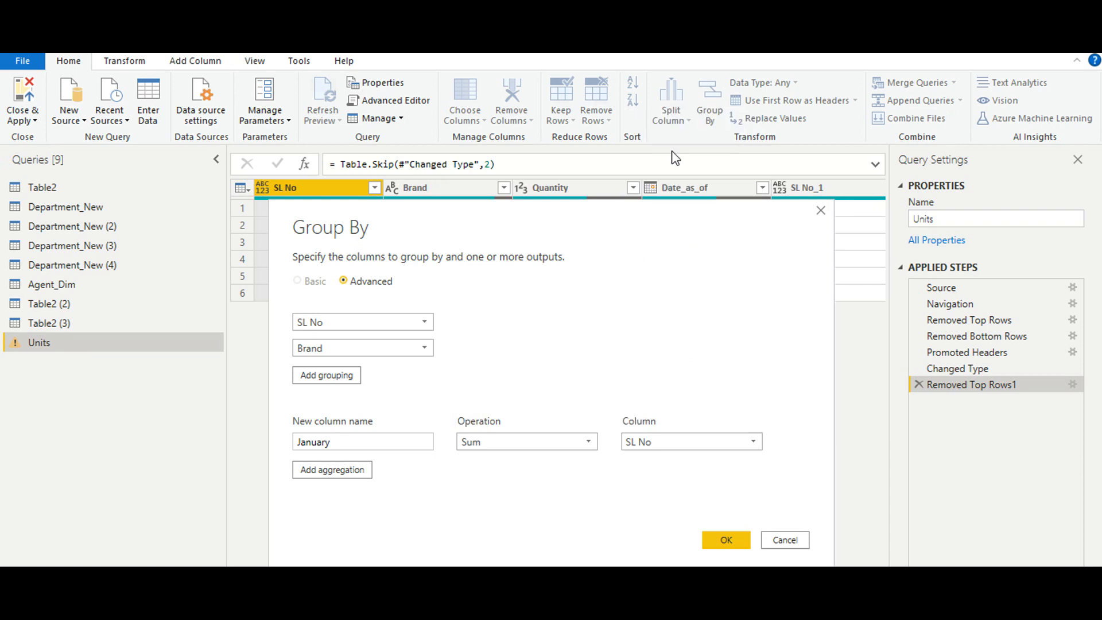
- Add a second aggregation named February that sums the Quantity_3 column
click(325, 469)
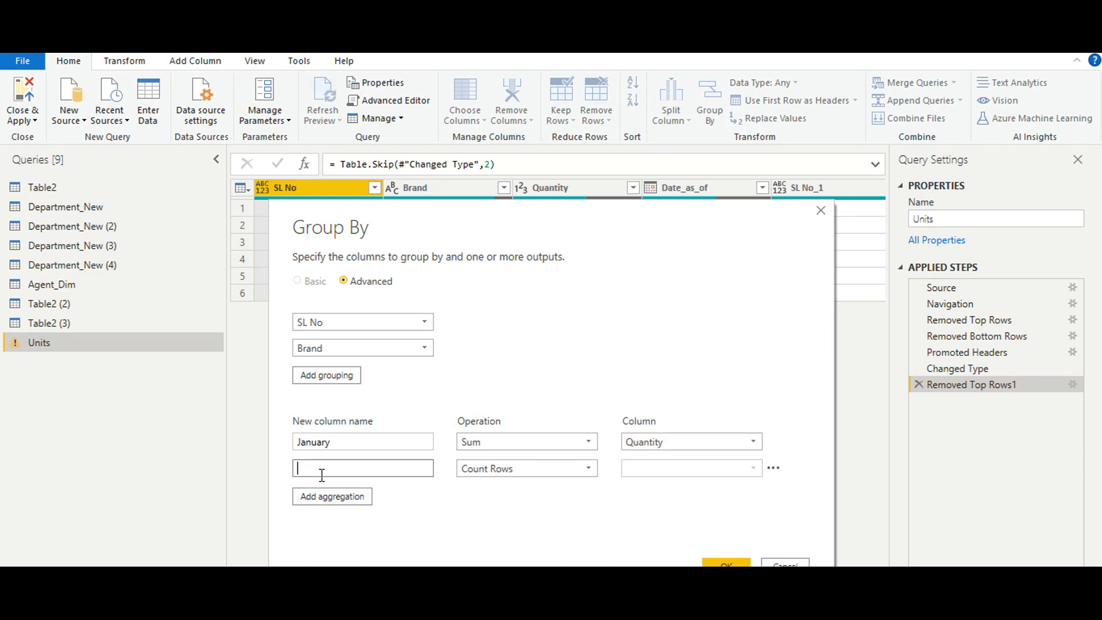
text(February)
key(Tab)
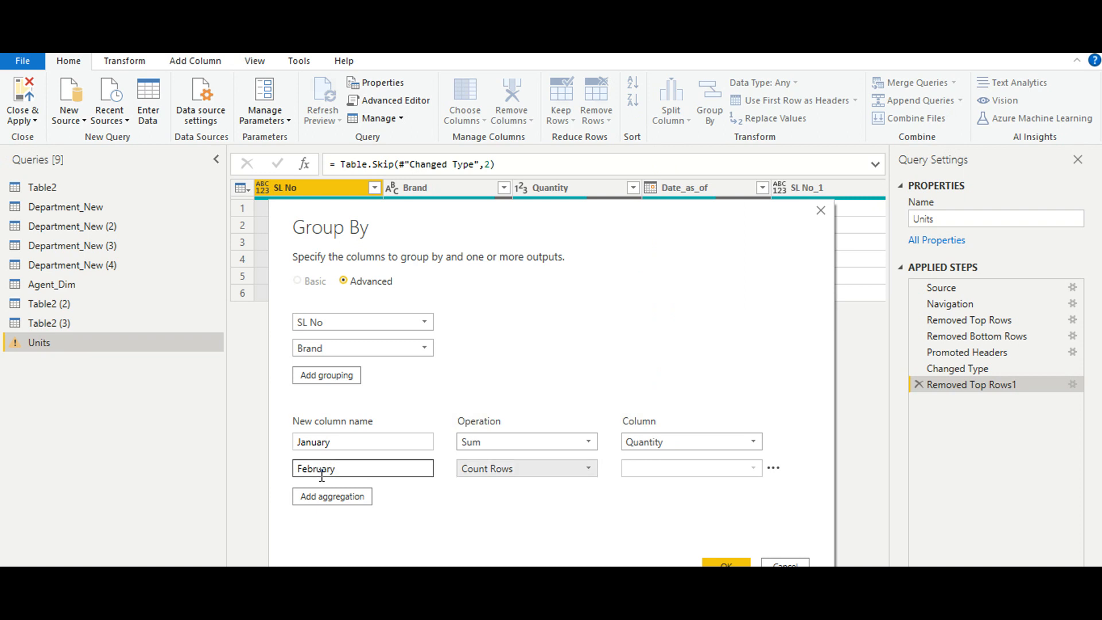
click(493, 471)
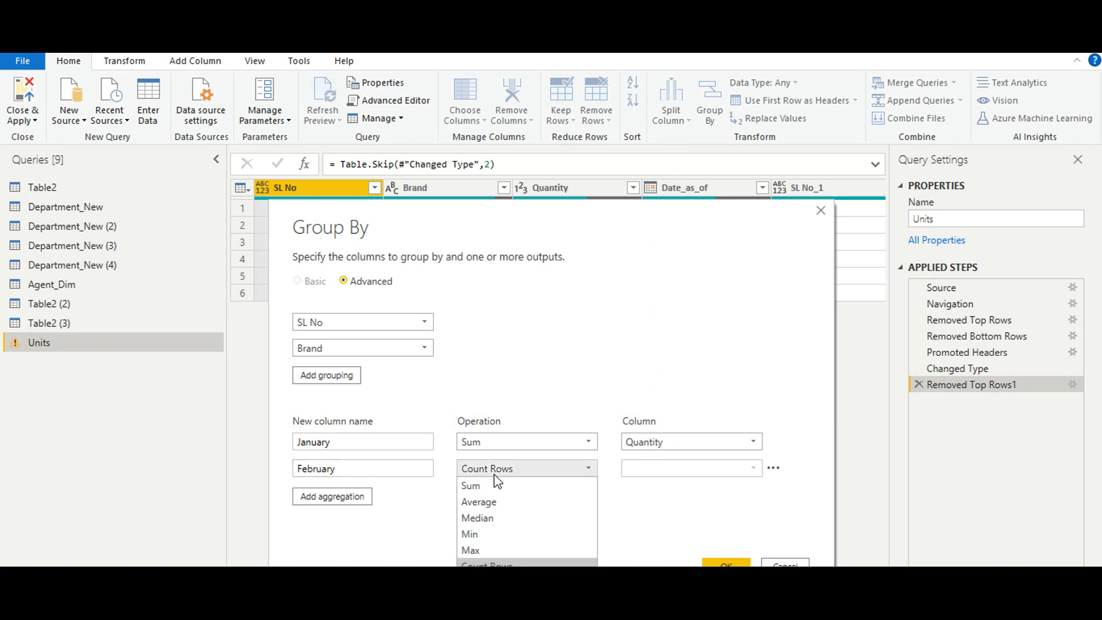
click(491, 484)
click(732, 472)
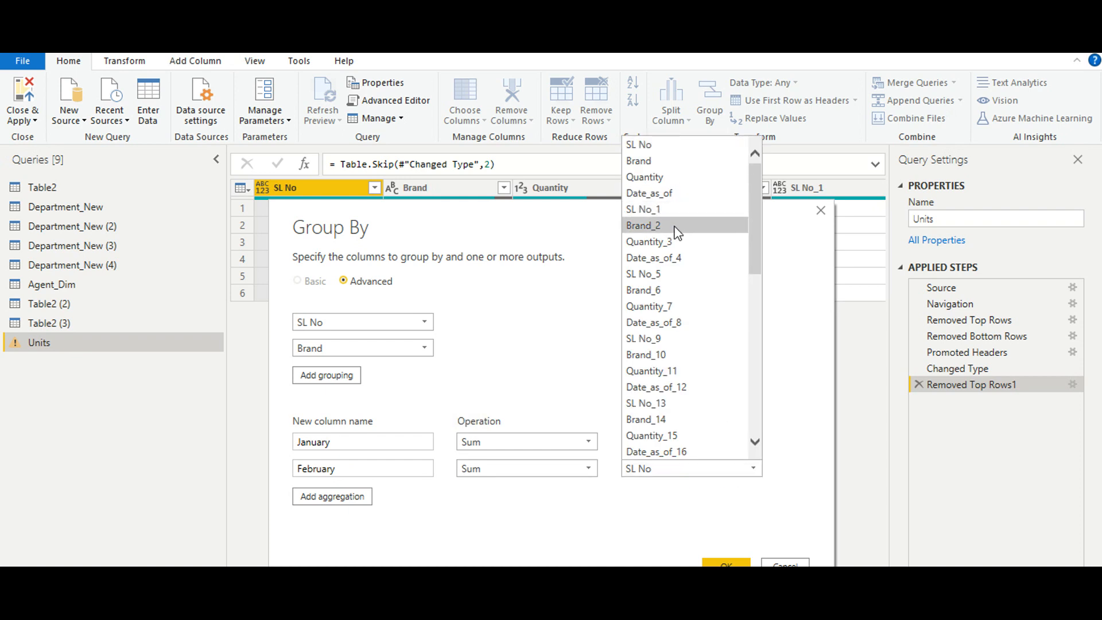
click(675, 243)
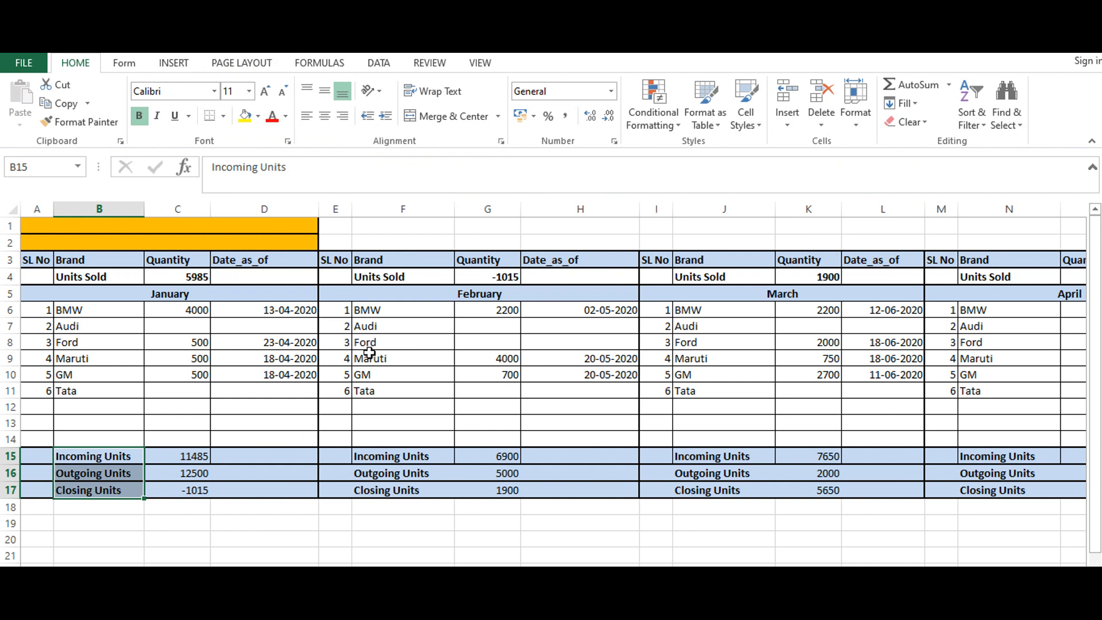
- In the Excel source sheet, examine the January, February and March blocks and how their Quantity columns match the months
click(103, 341)
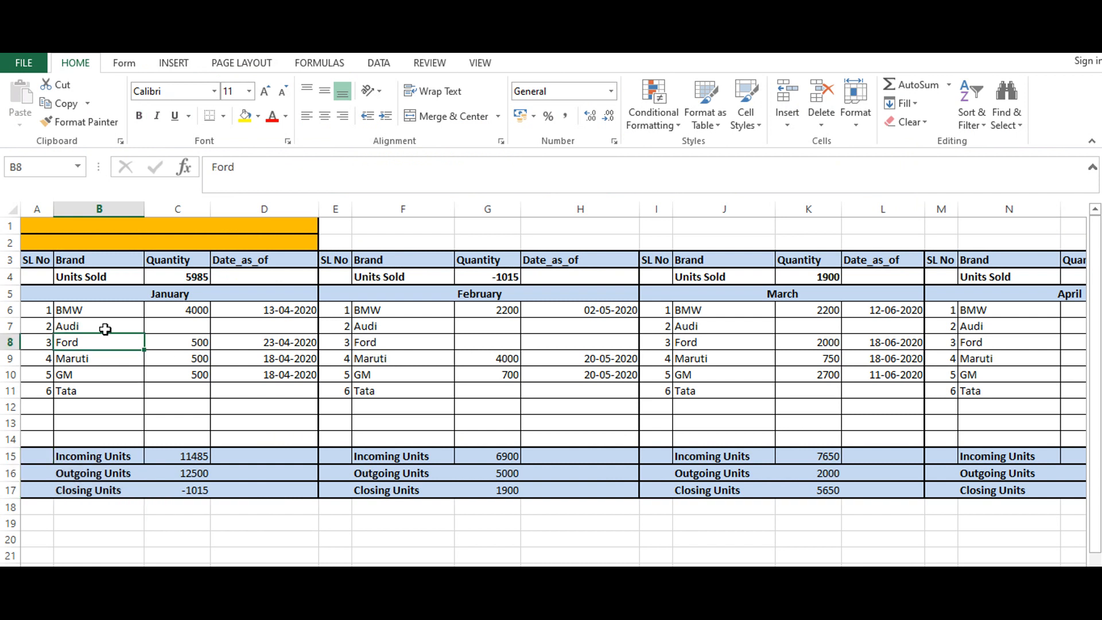
click(89, 289)
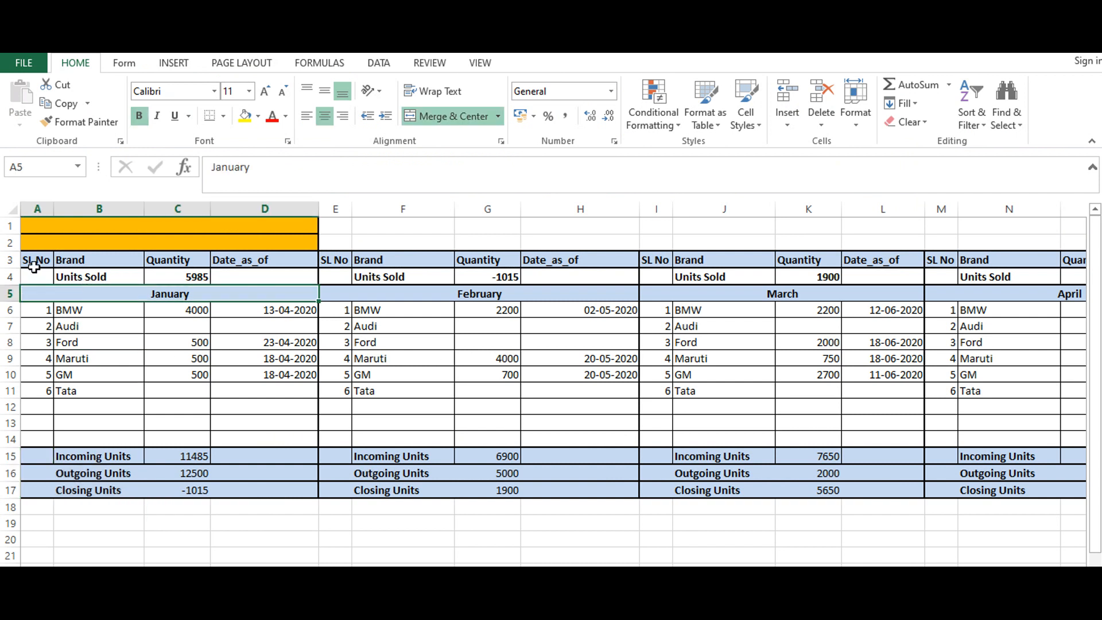
click(412, 290)
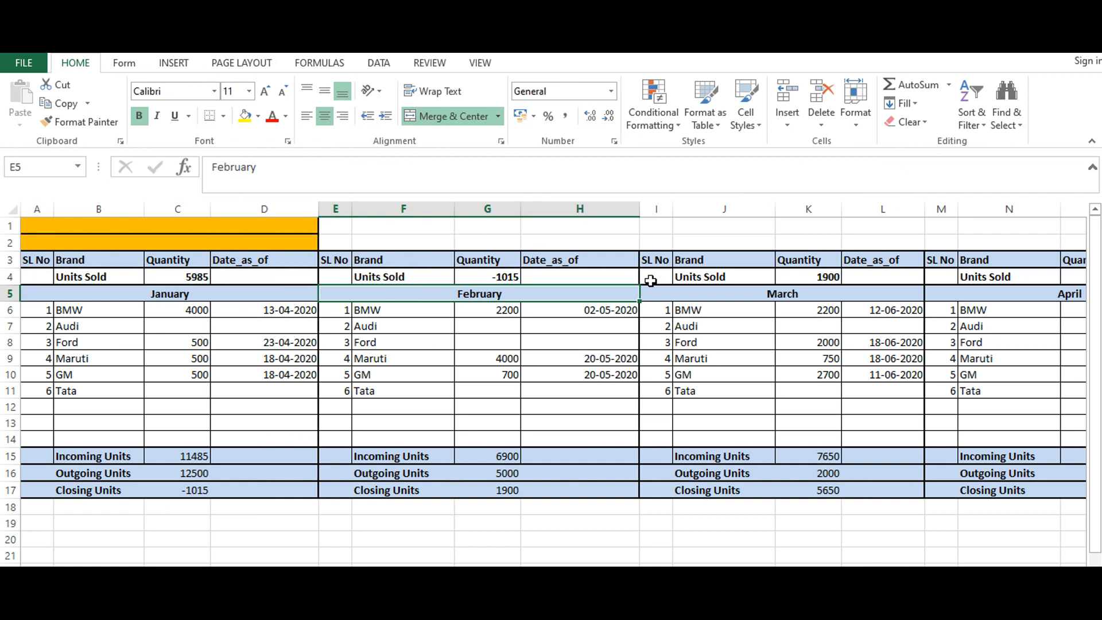
click(698, 294)
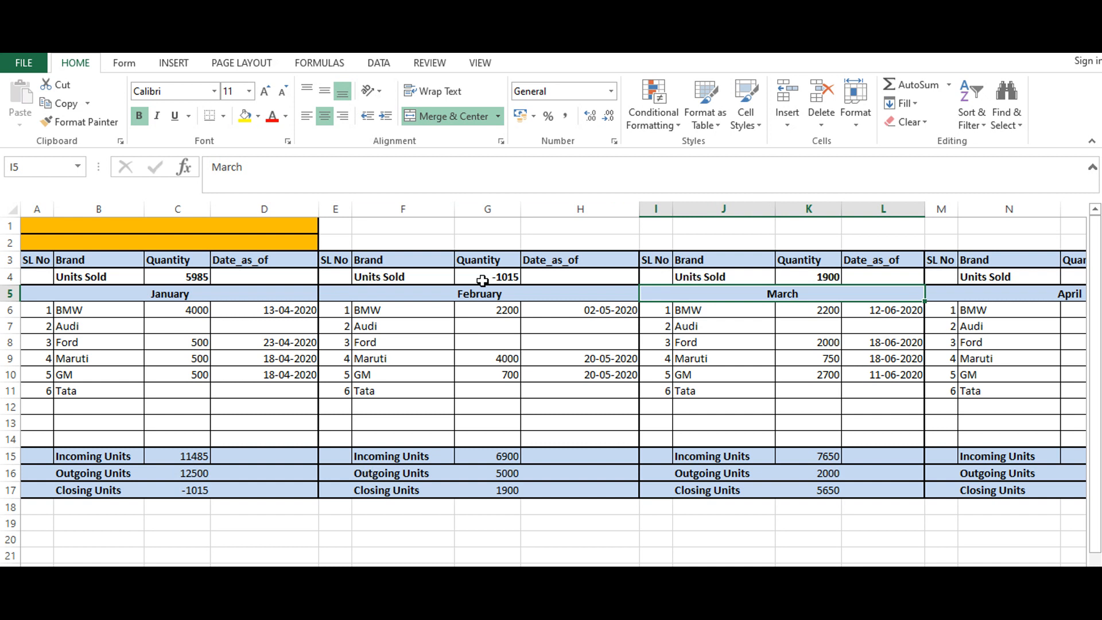
click(187, 260)
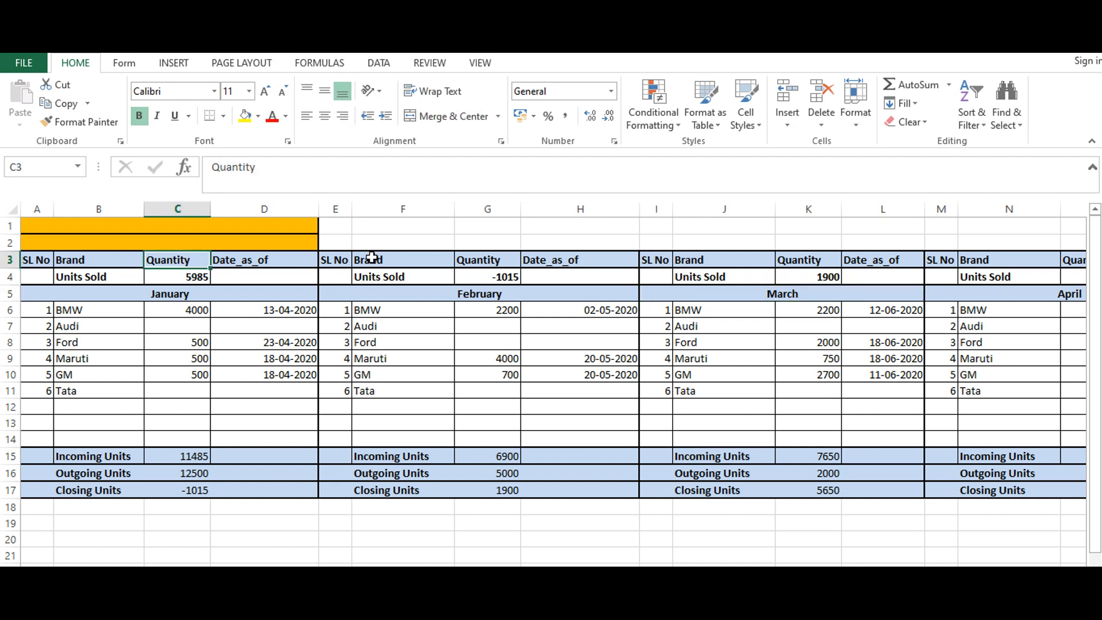
click(493, 266)
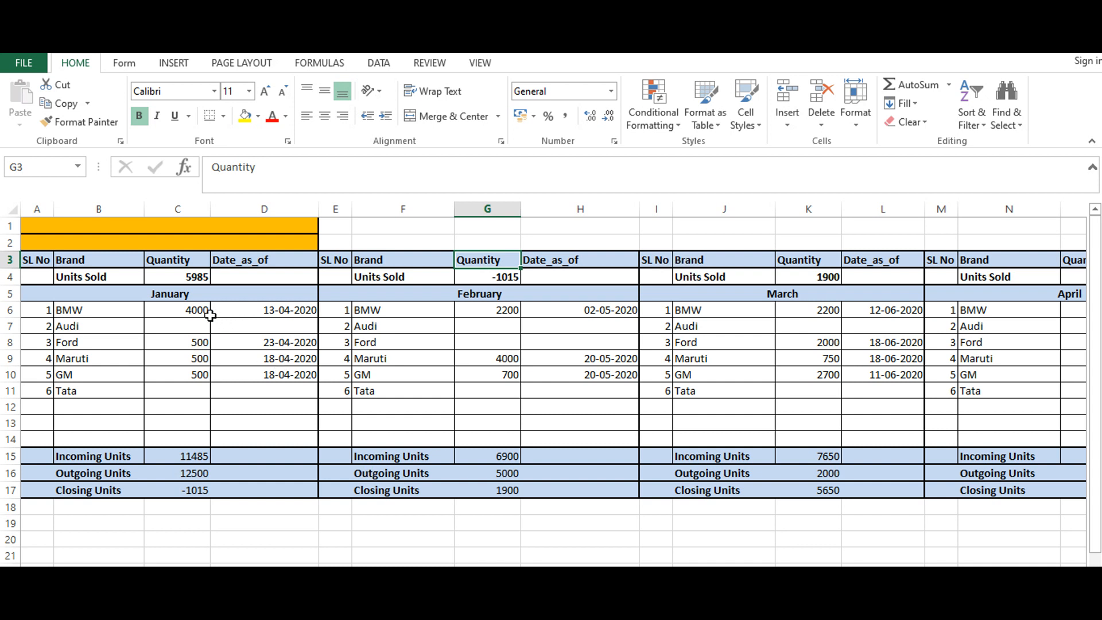
click(185, 259)
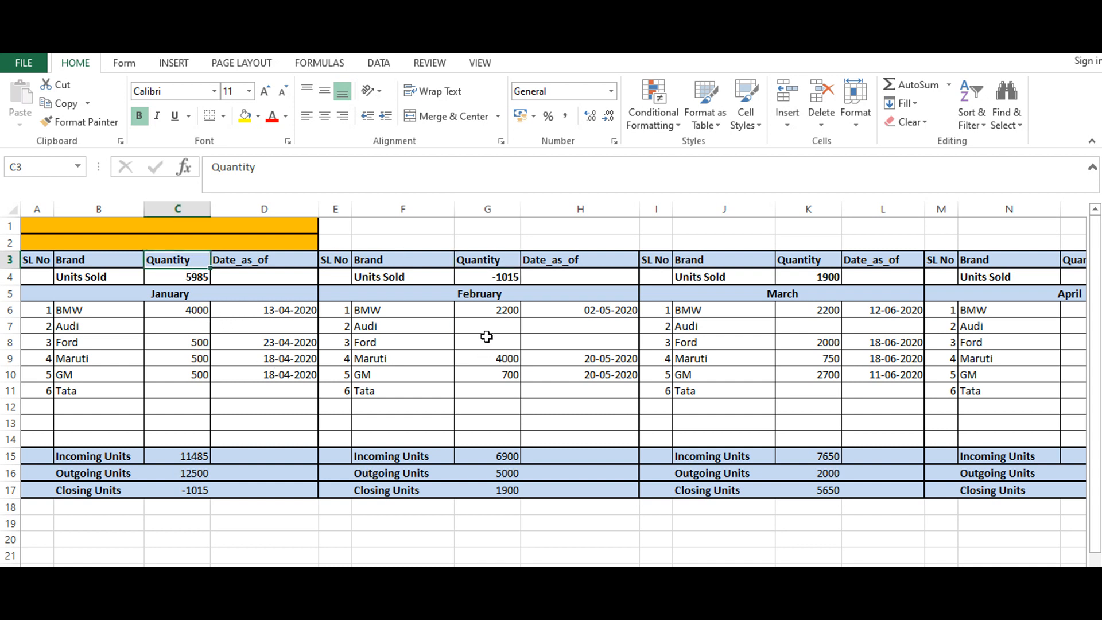
click(488, 259)
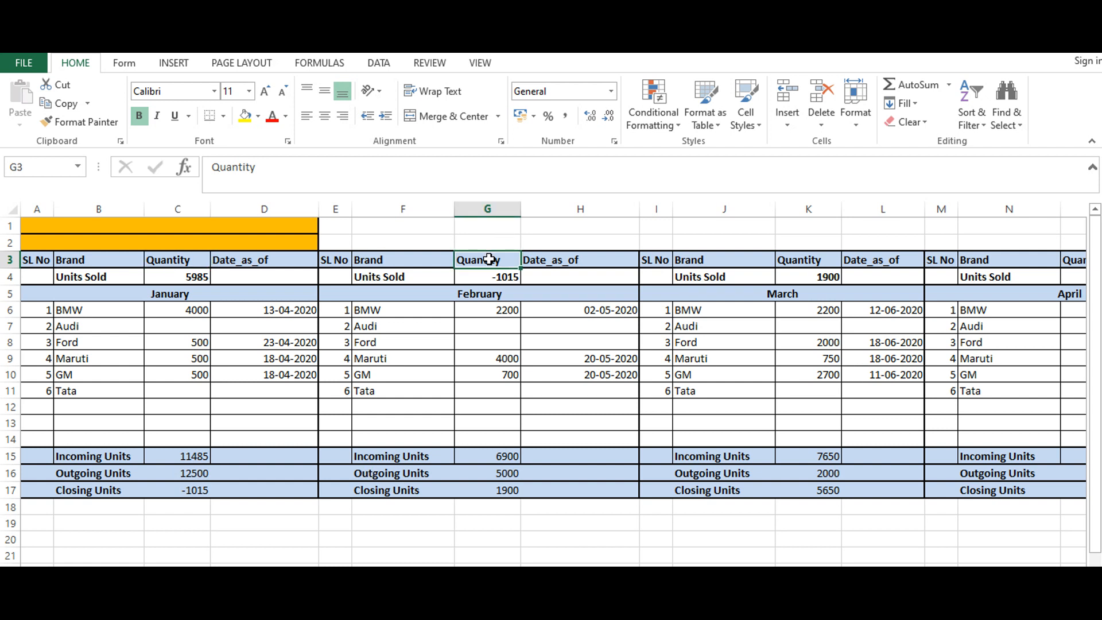
- Switch back to the Power Query Editor and review the monthly columns of the grouped Units query
mouse_move(695, 608)
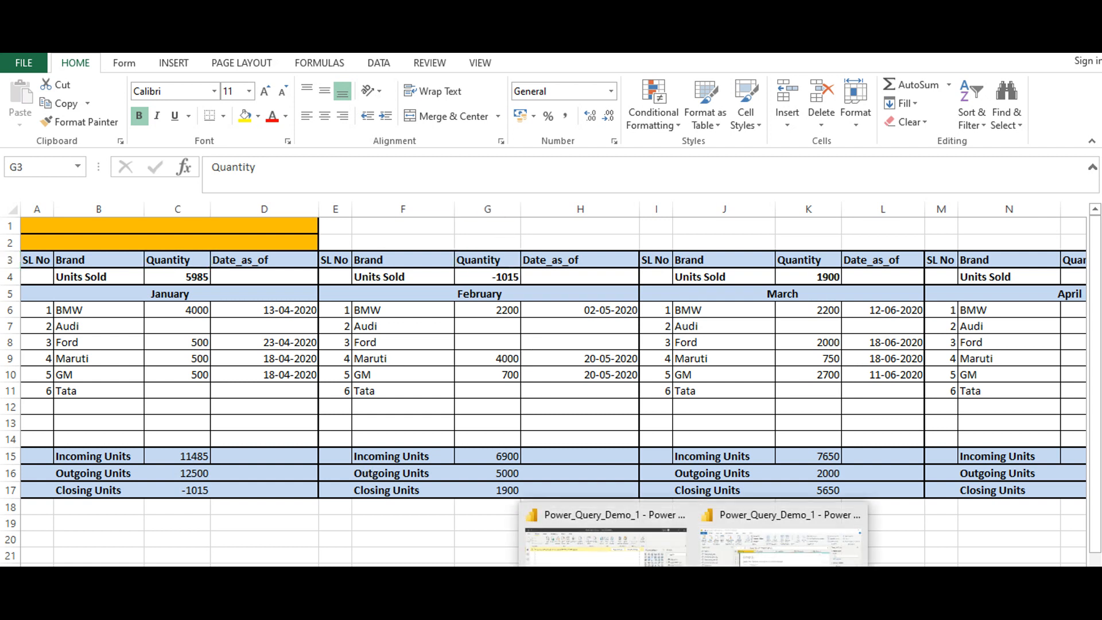
click(787, 563)
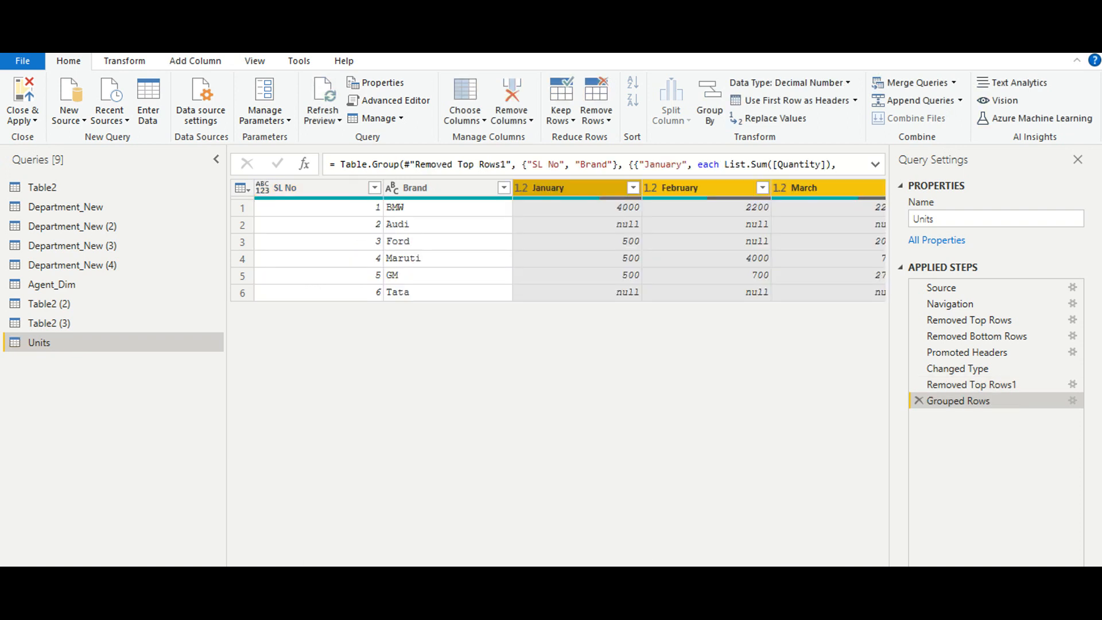
scroll(570, 241, right, 10)
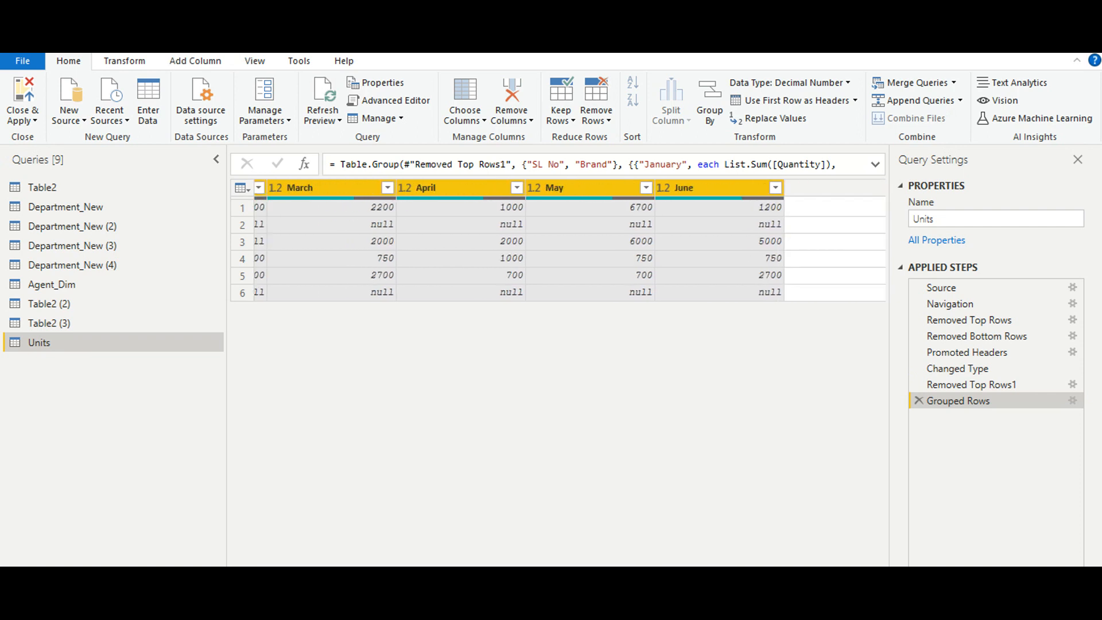
scroll(822, 185, right, 3)
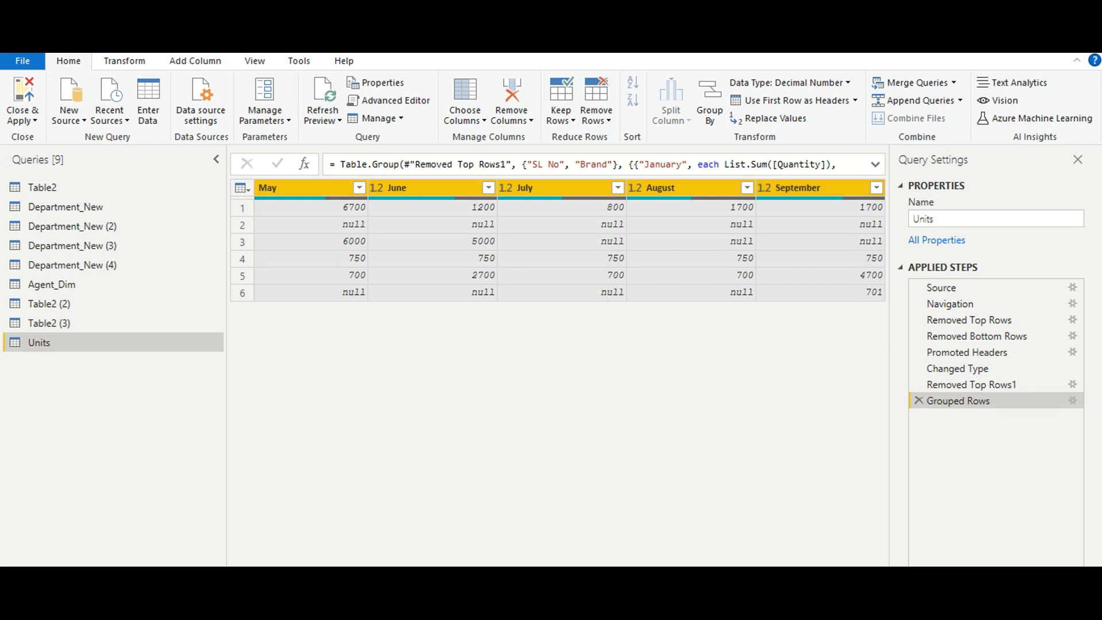
- Check the October to December blocks in the Excel source sheet and compare them with the grouped month columns in the Power Query Editor
key(alt+Tab)
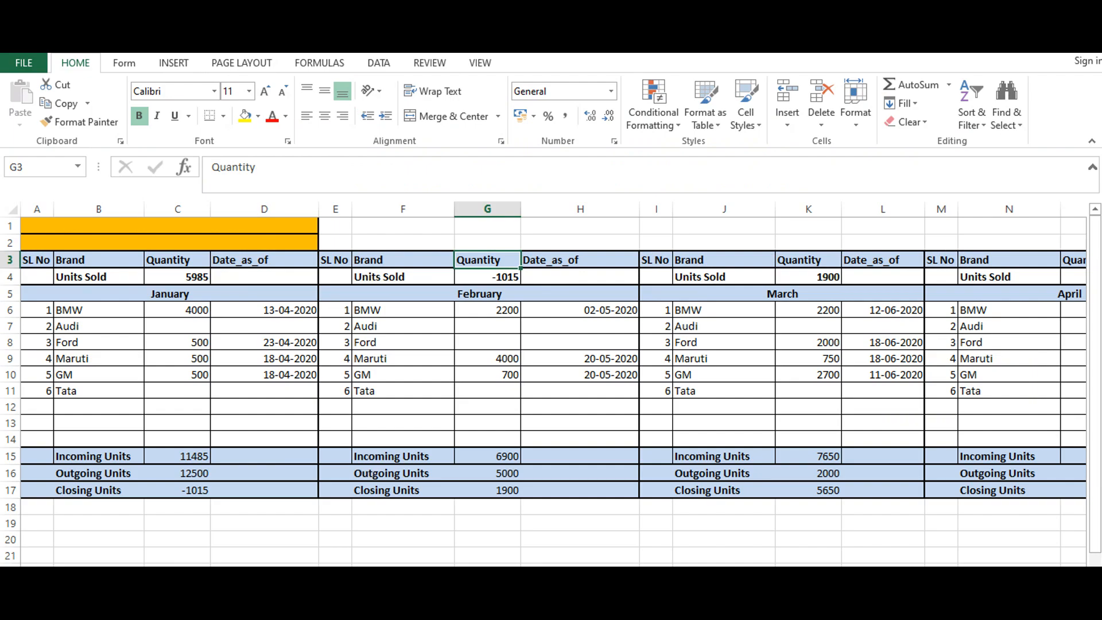
scroll(802, 552, right, 10)
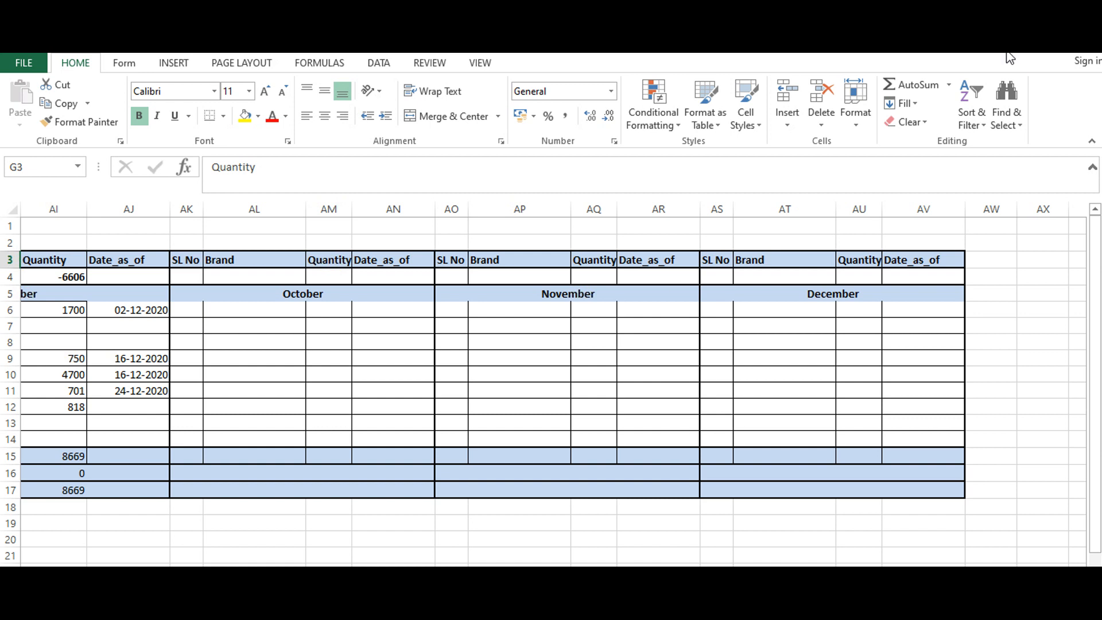
key(alt+Tab)
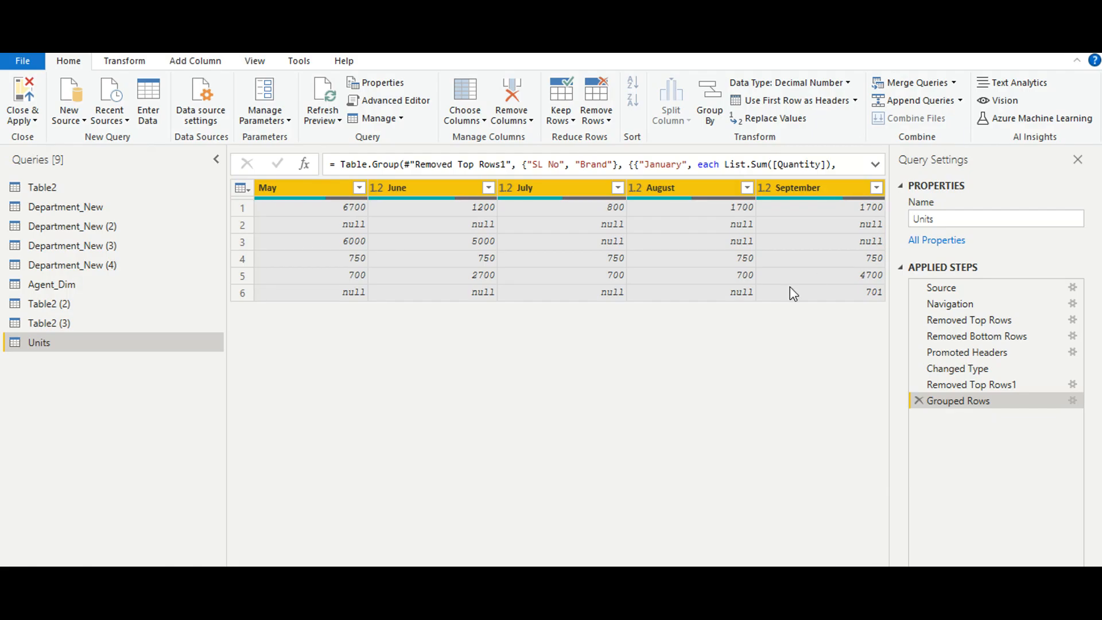
scroll(569, 241, left, 10)
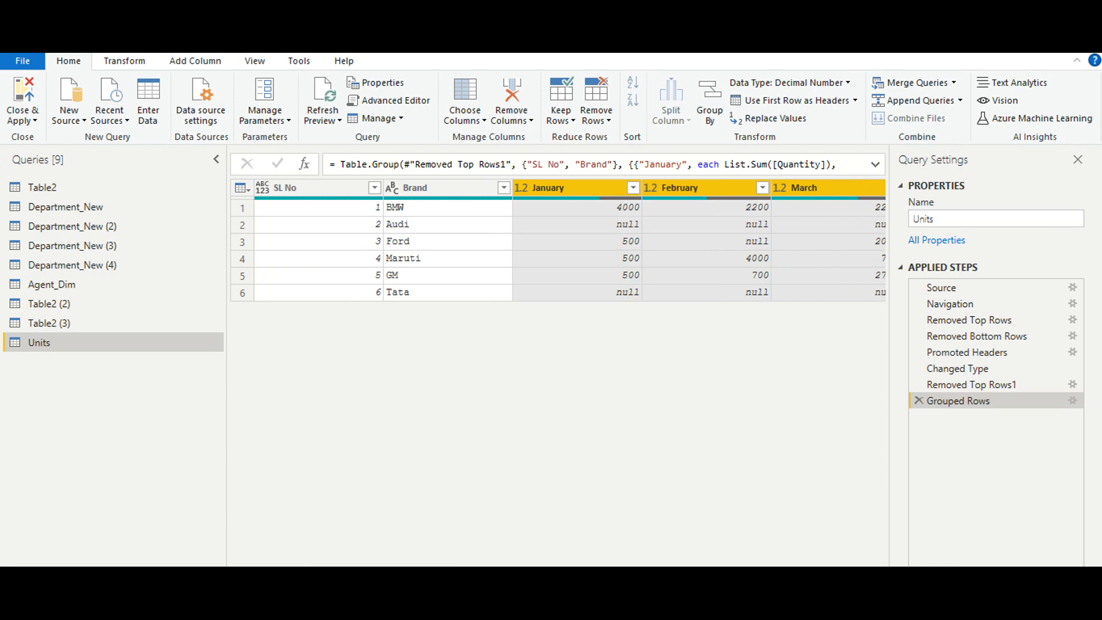
scroll(569, 241, right, 8)
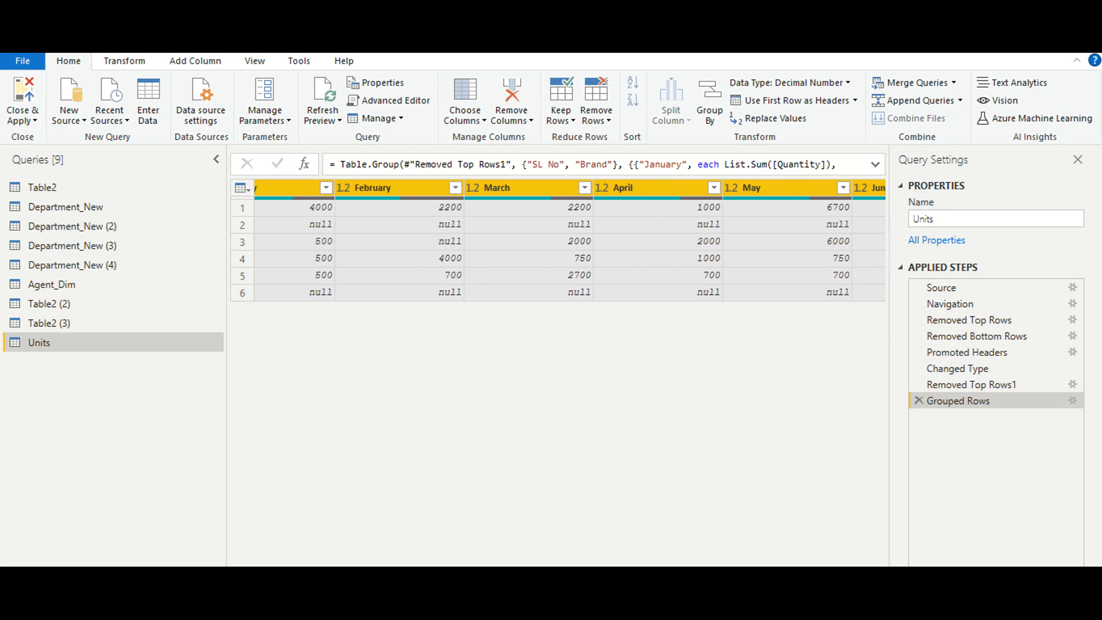
scroll(569, 241, right, 5)
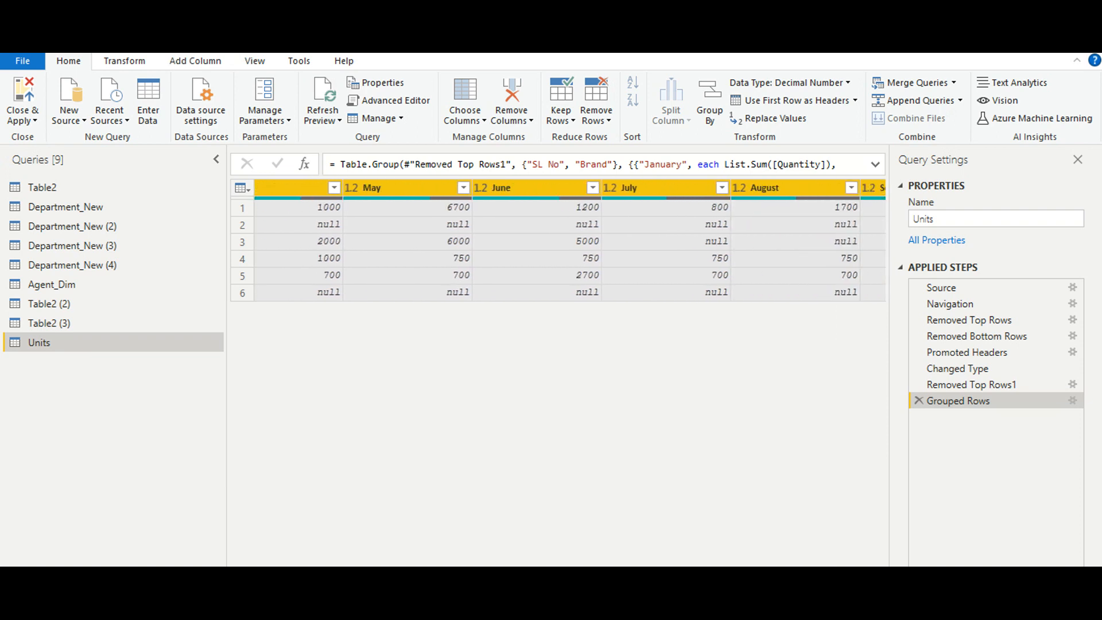
scroll(569, 241, right, 2)
scroll(569, 241, left, 15)
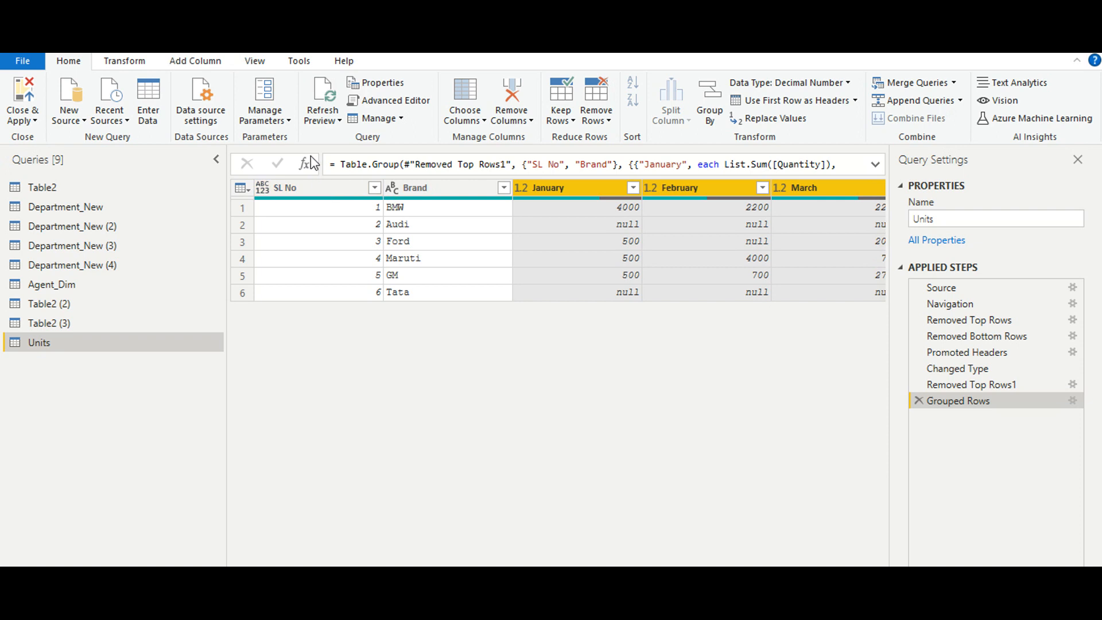
- Unpivot the January through September columns of the Units query into attribute and value rows
click(118, 67)
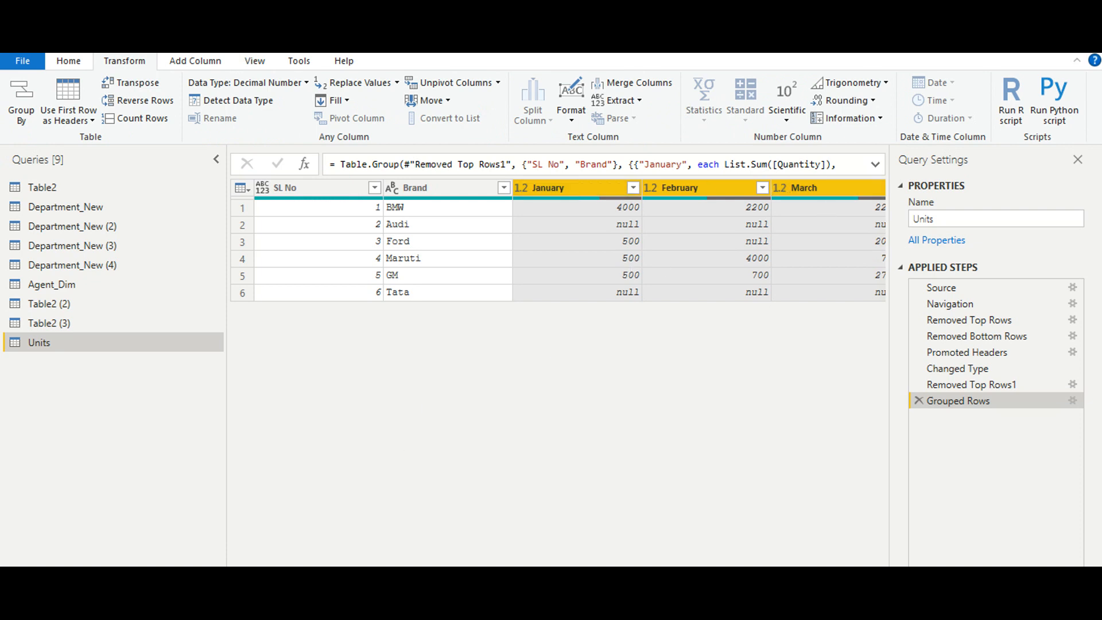
scroll(570, 246, right, 10)
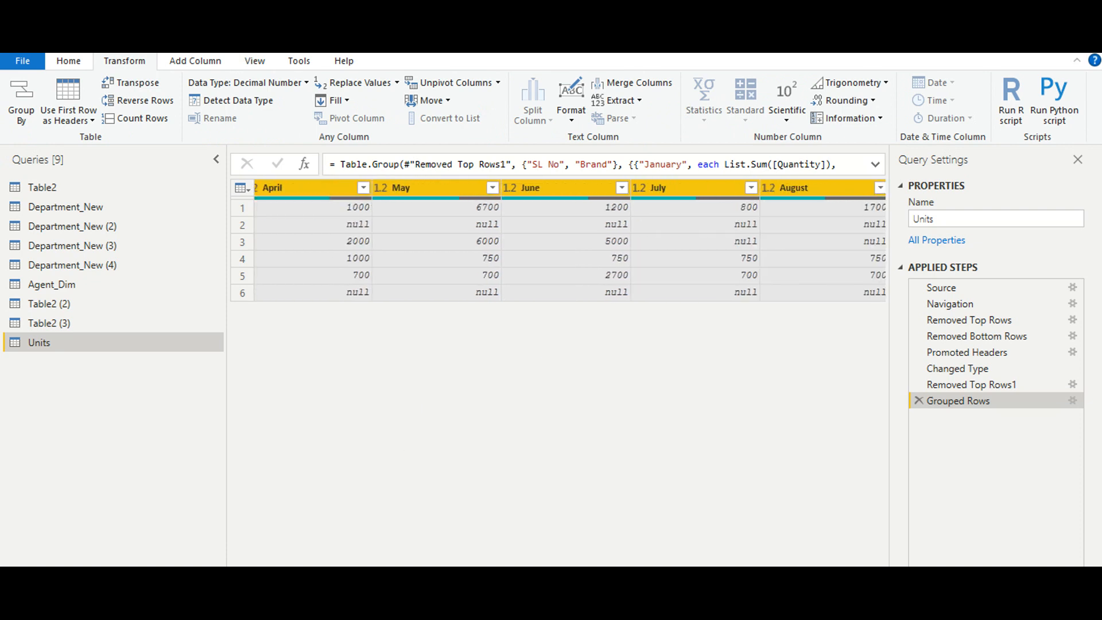
scroll(570, 241, right, 2)
scroll(570, 241, left, 12)
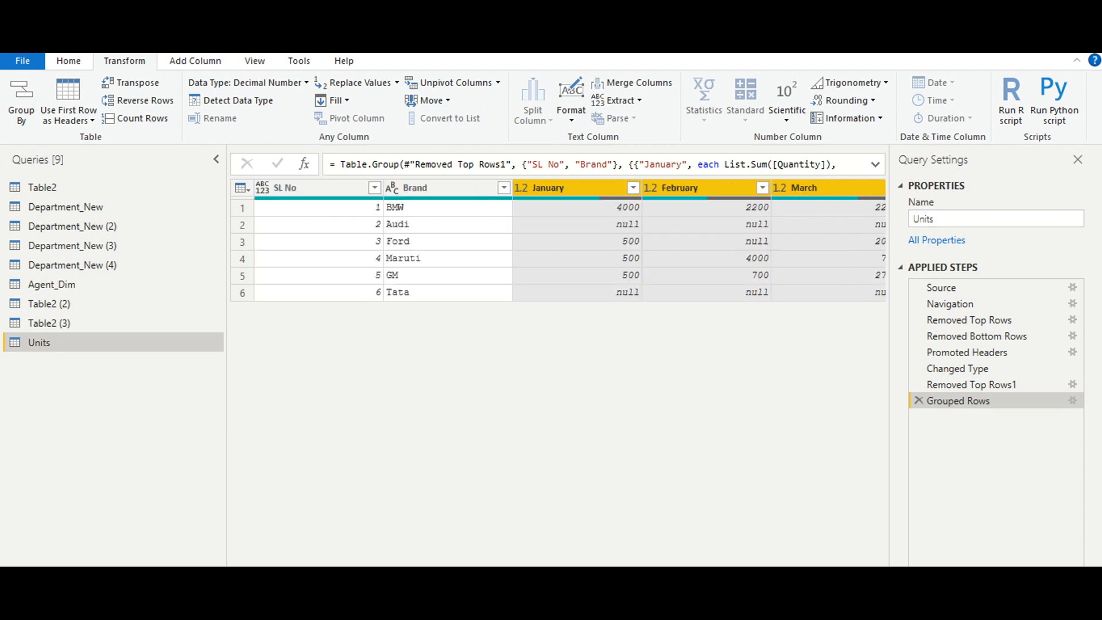
click(459, 82)
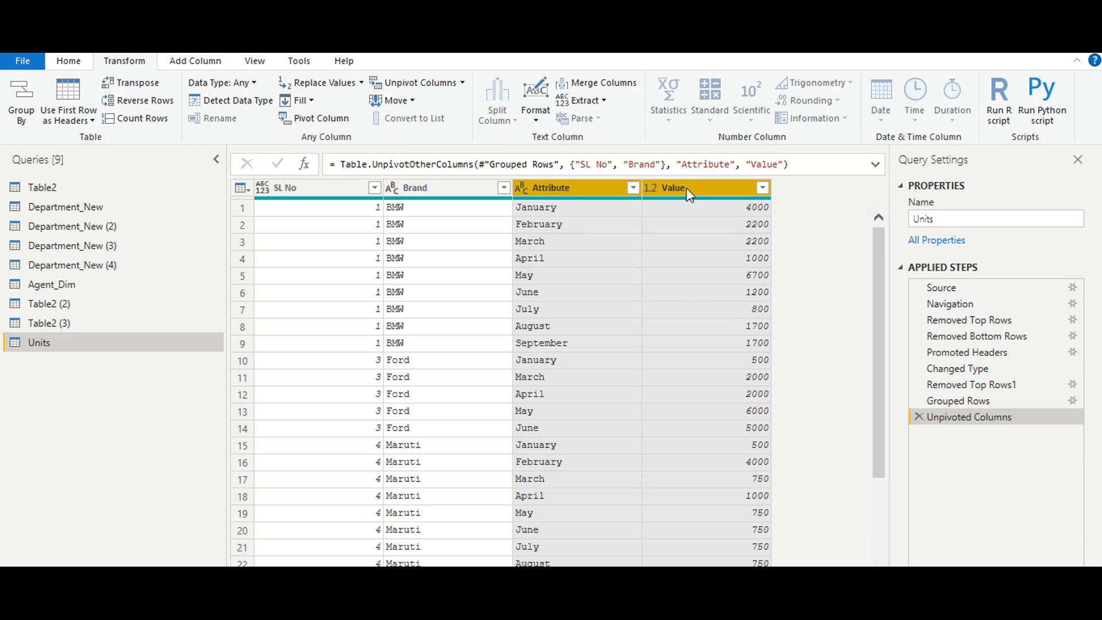
- Rename the Attribute column to Month and the Value column to Quantity
double_click(565, 191)
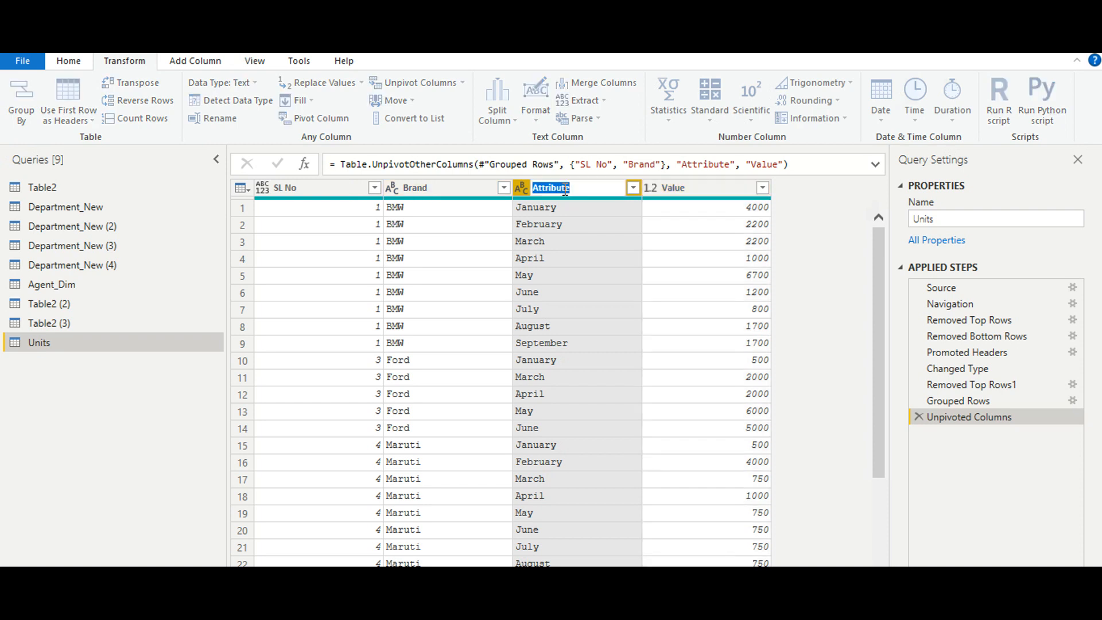
text(Month)
key(Return)
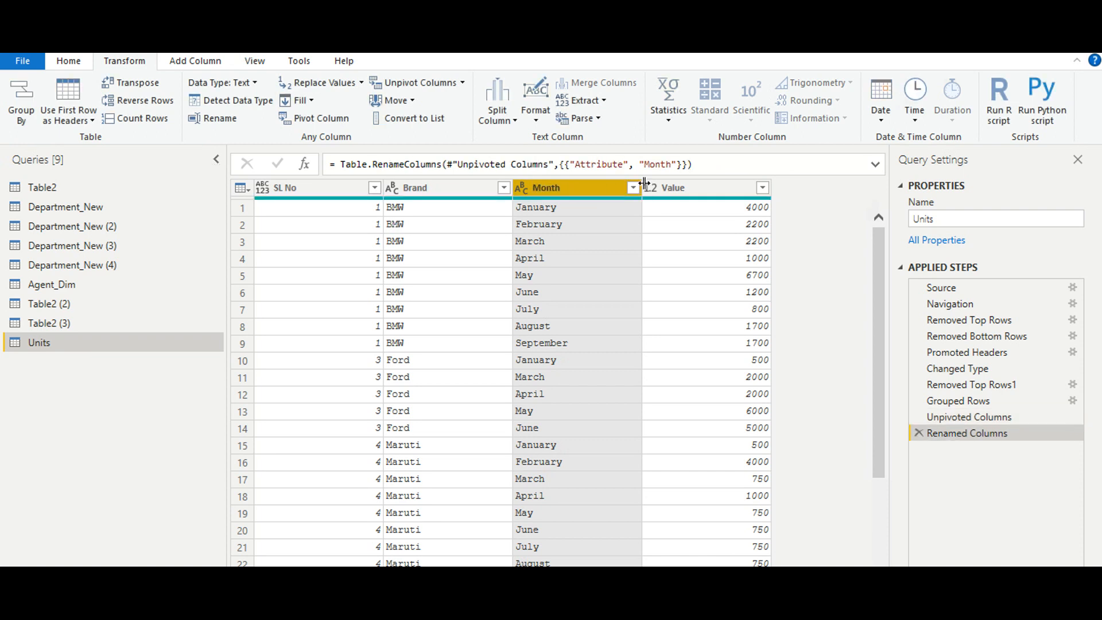
double_click(679, 188)
text(Quantity)
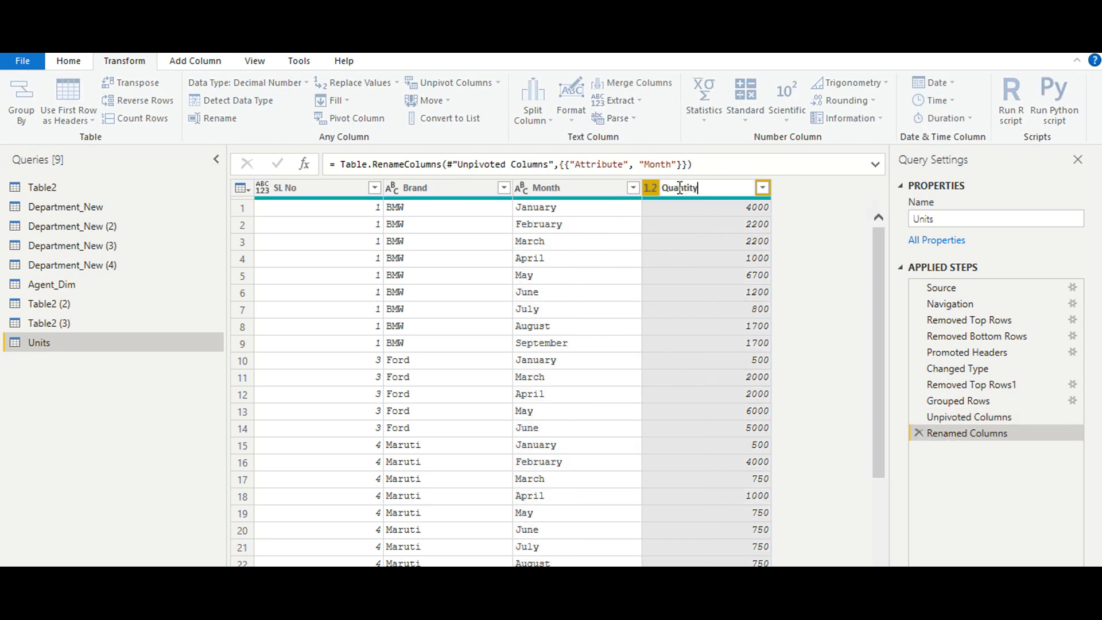
key(Return)
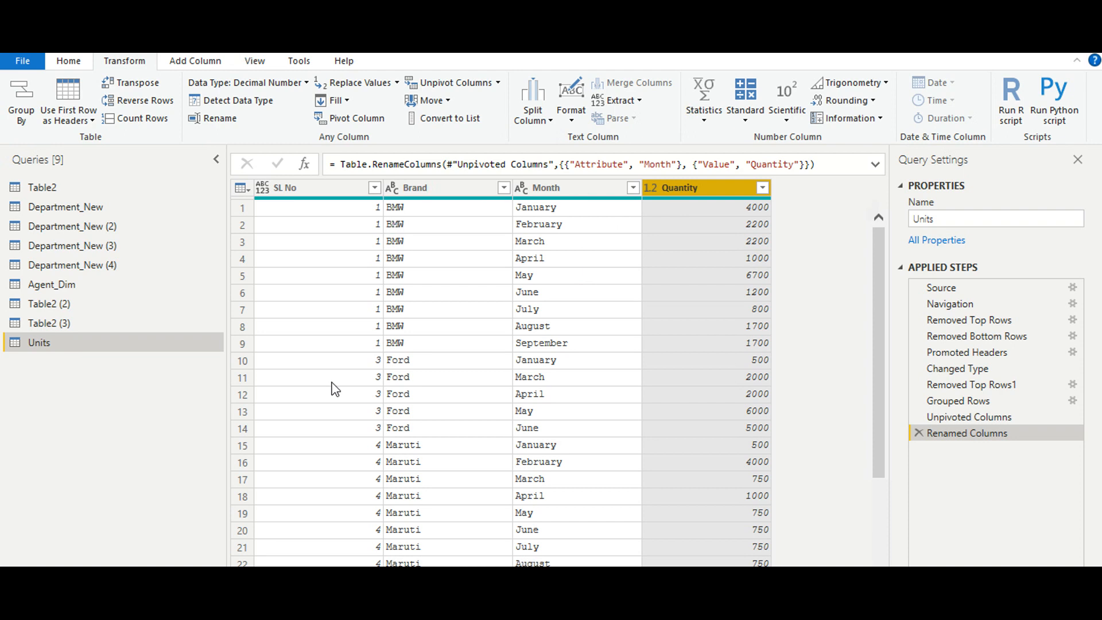
- Add an index column to the unpivoted Units table and set its starting index to 1
click(326, 193)
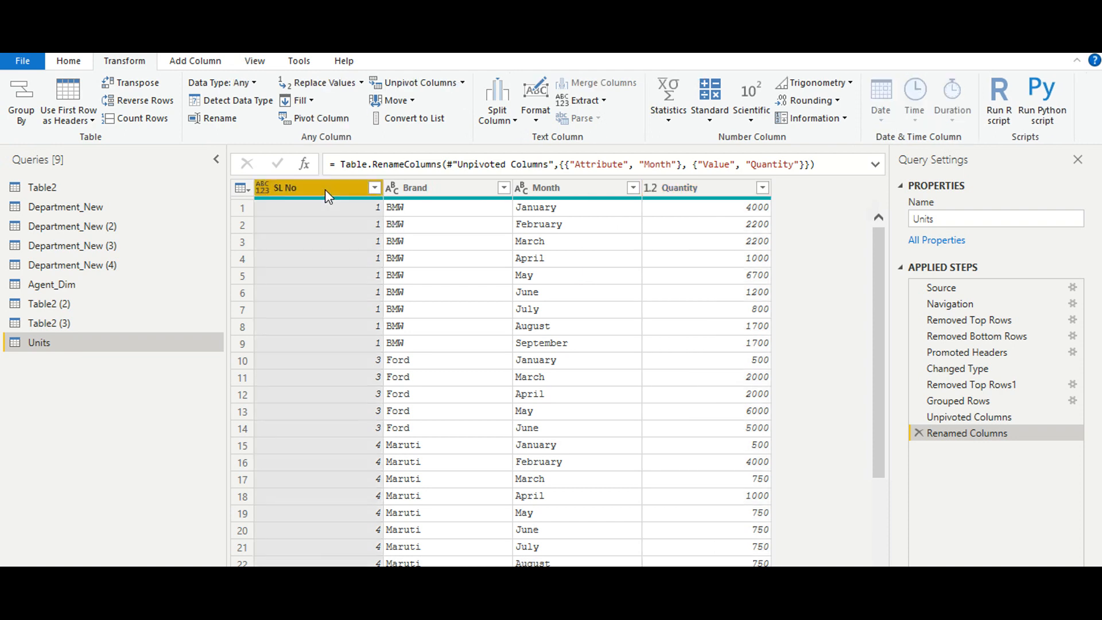
click(184, 62)
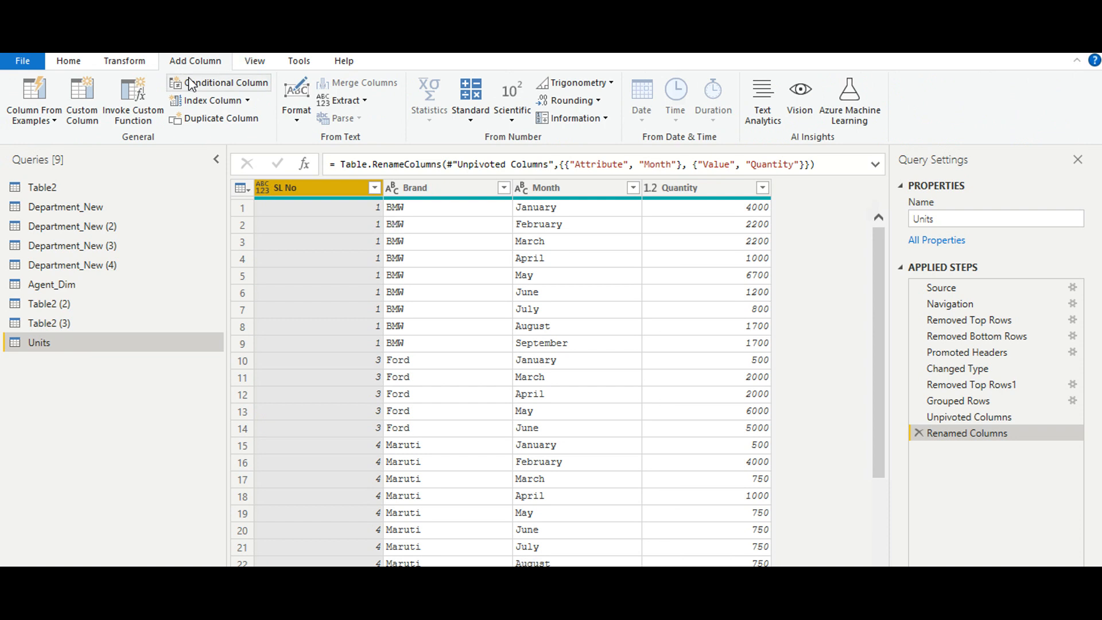
click(206, 101)
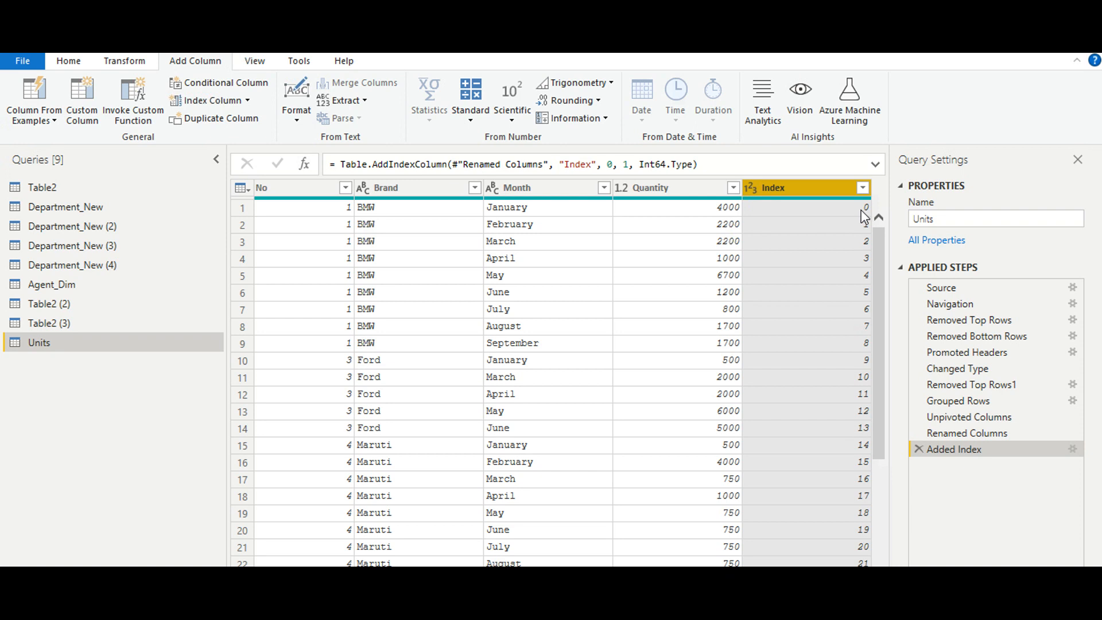
click(1073, 448)
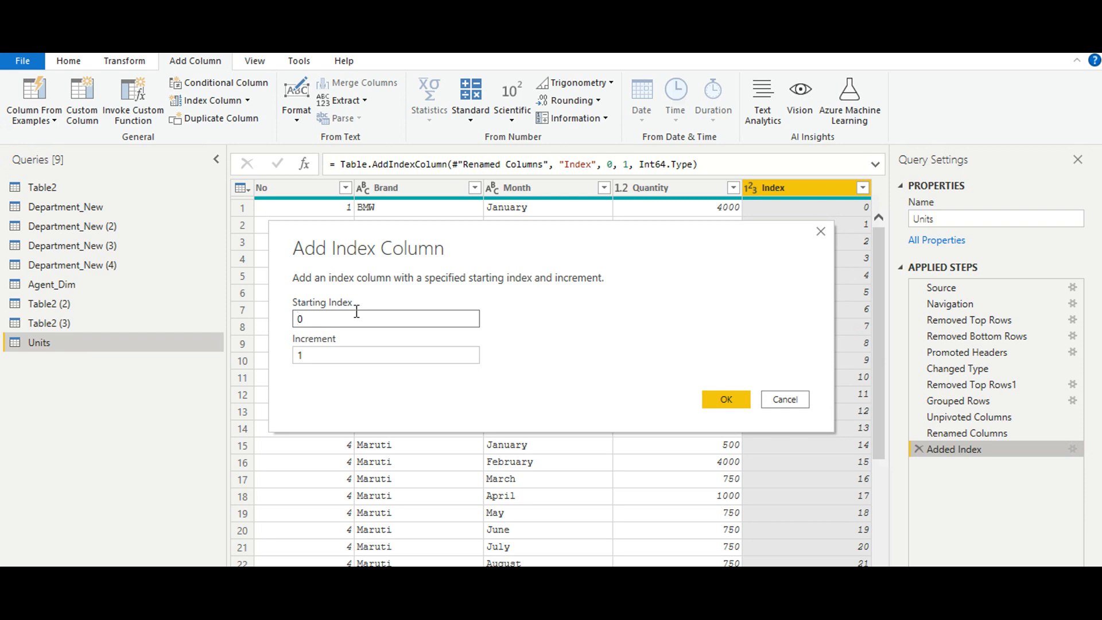
key(Delete)
text(1)
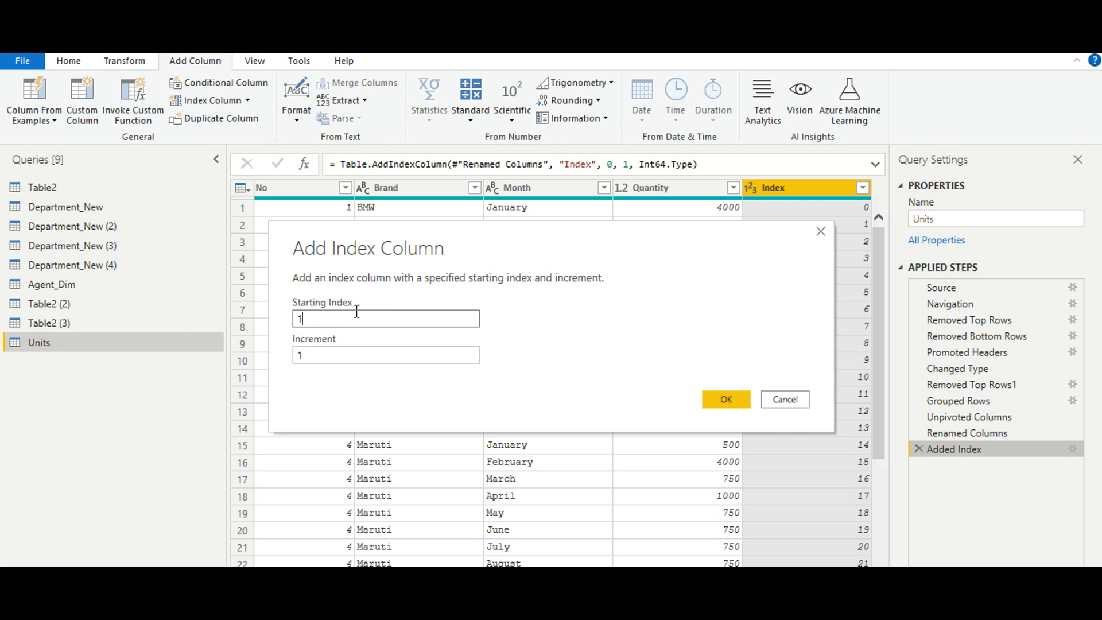
click(725, 402)
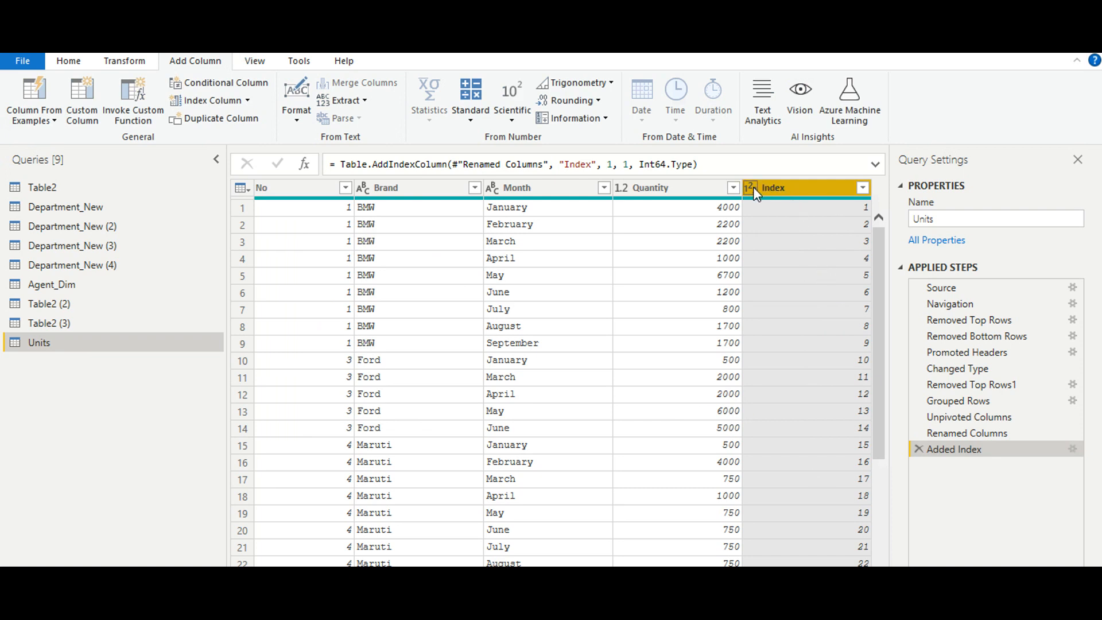
- Move the Index column between SL No and Brand, and remove the SL No column from the table
drag(772, 191, 373, 218)
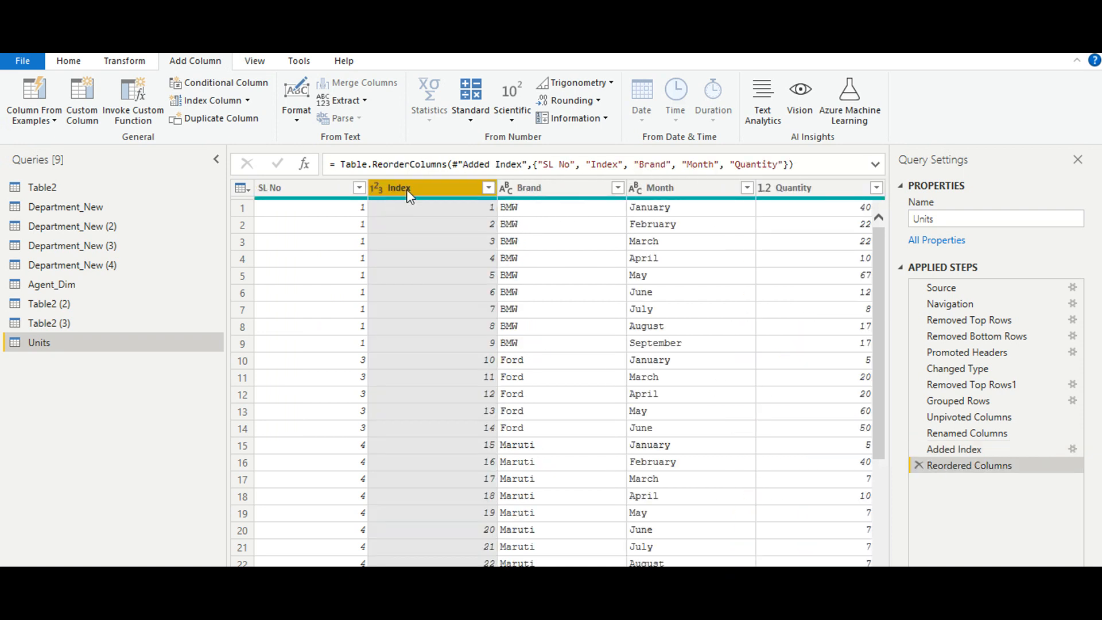
click(319, 200)
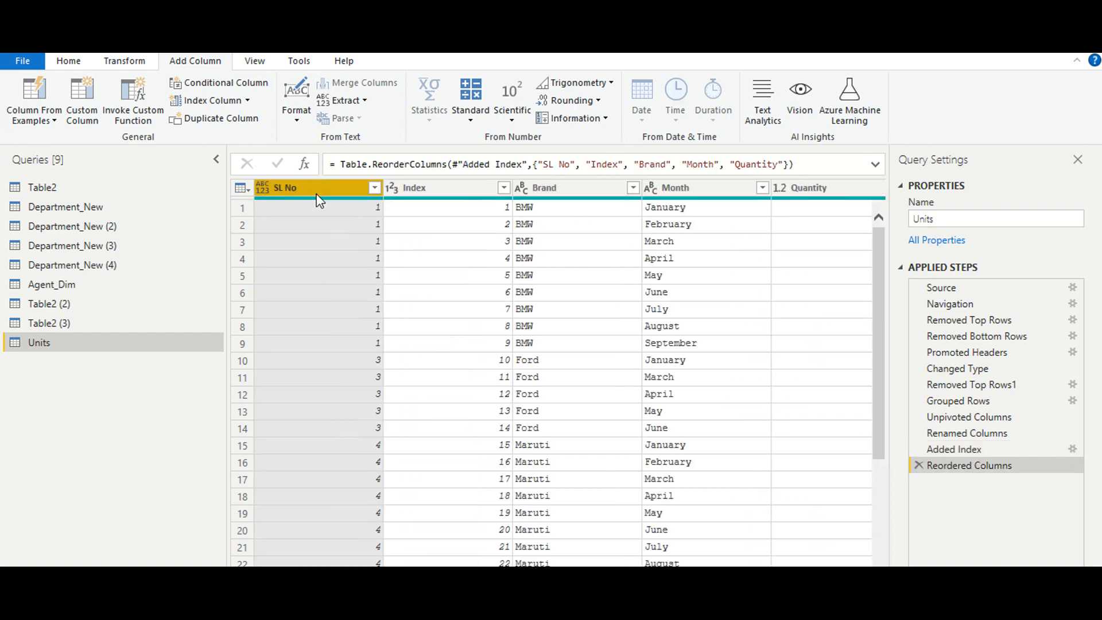
click(119, 62)
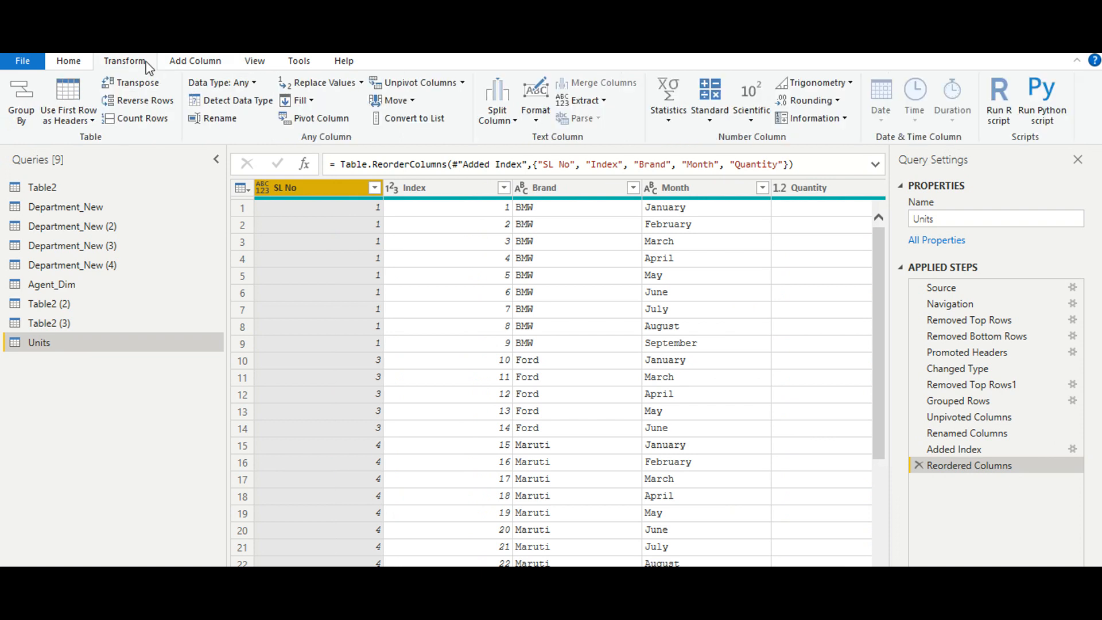
click(76, 63)
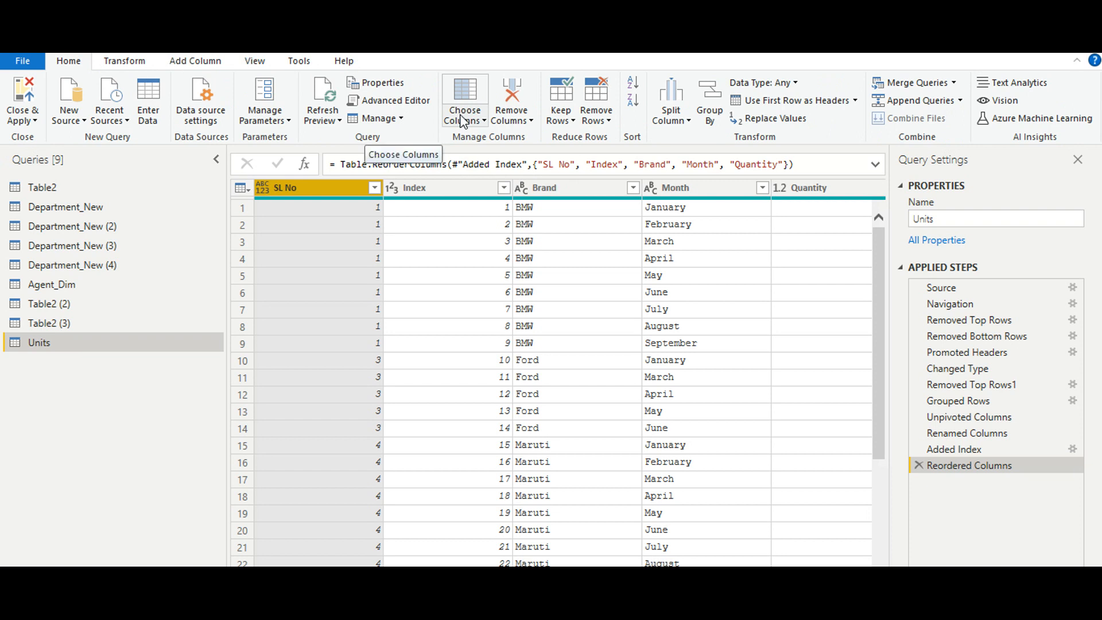
click(509, 121)
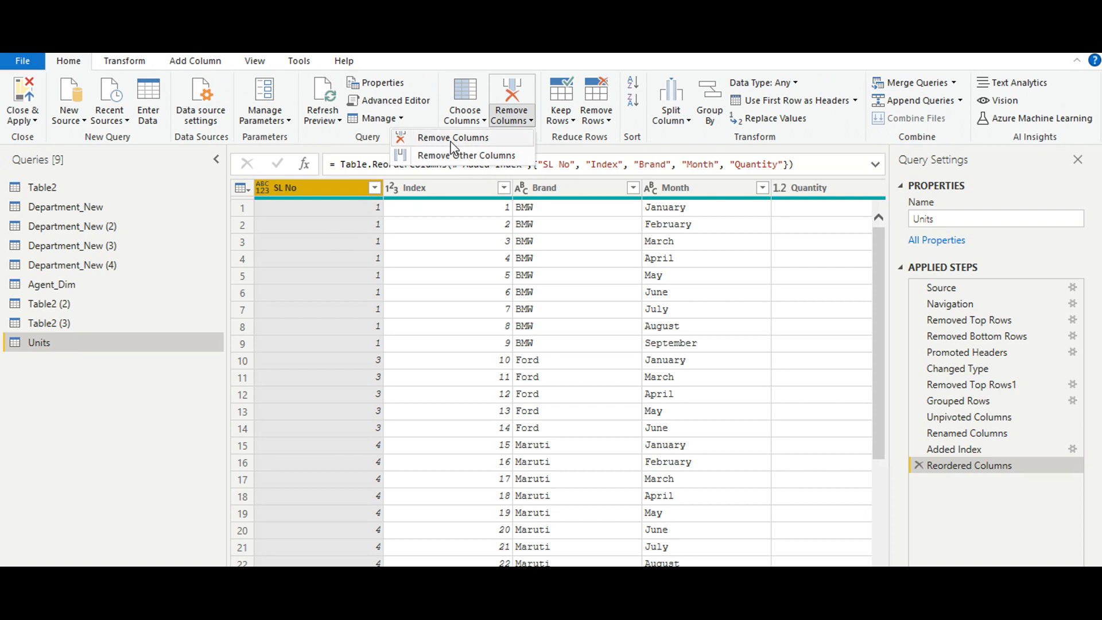
click(481, 126)
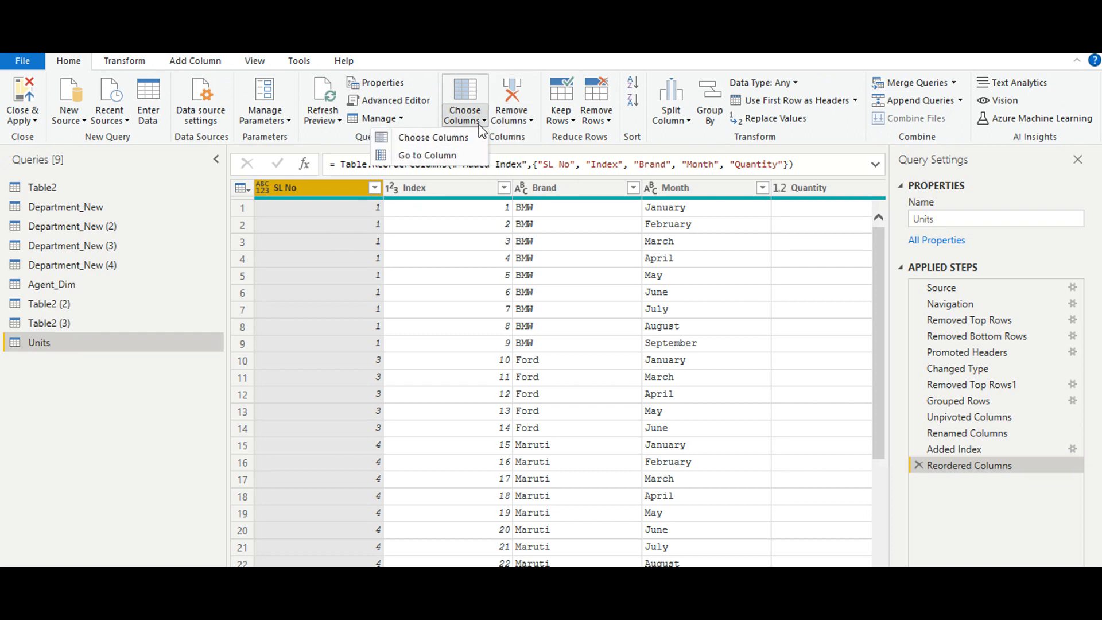
click(481, 127)
click(481, 126)
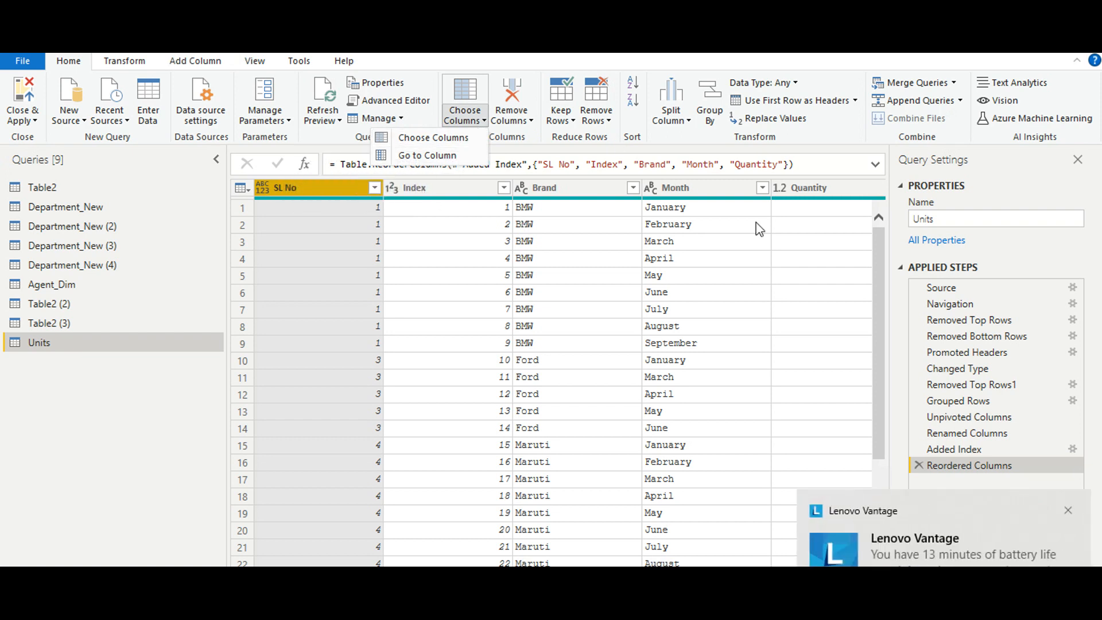
click(1068, 510)
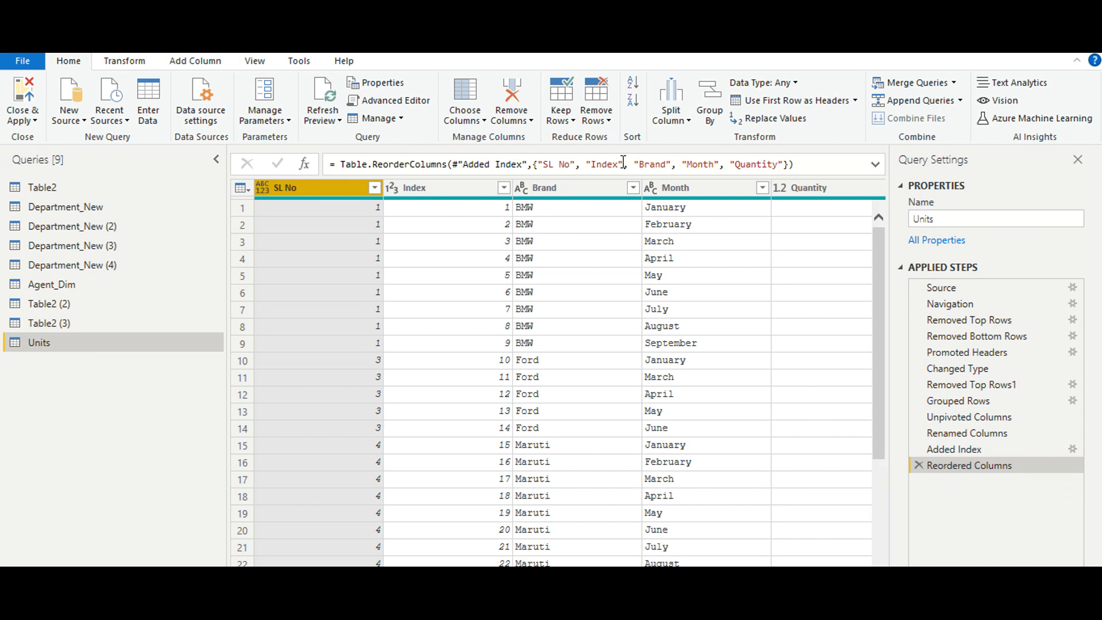
click(513, 97)
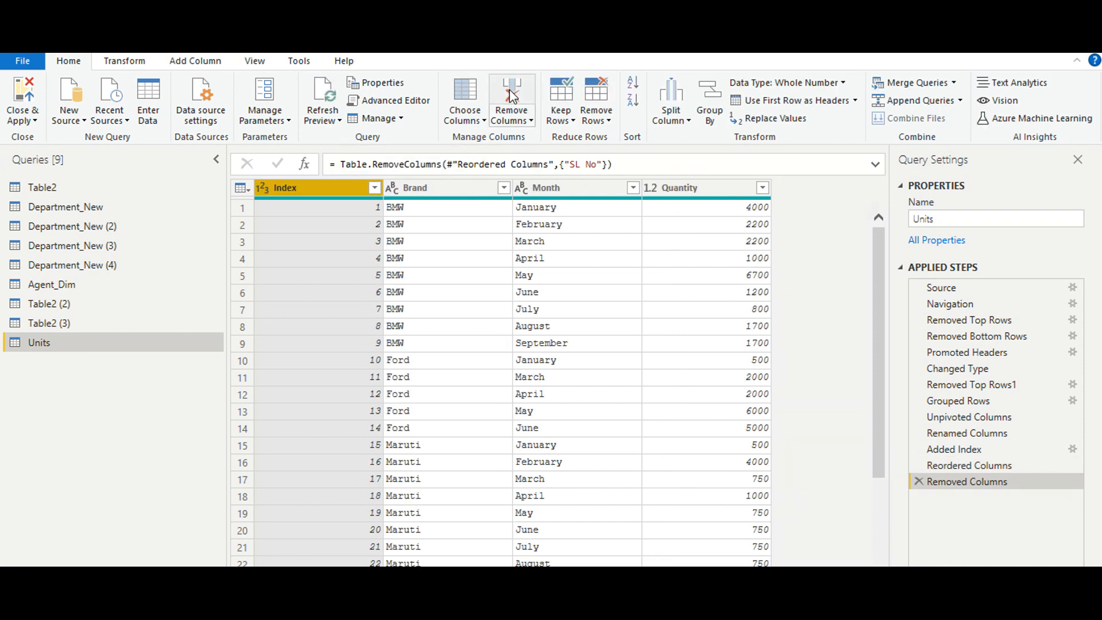
- Rename the Index column to S.No
double_click(310, 190)
text(S.No.)
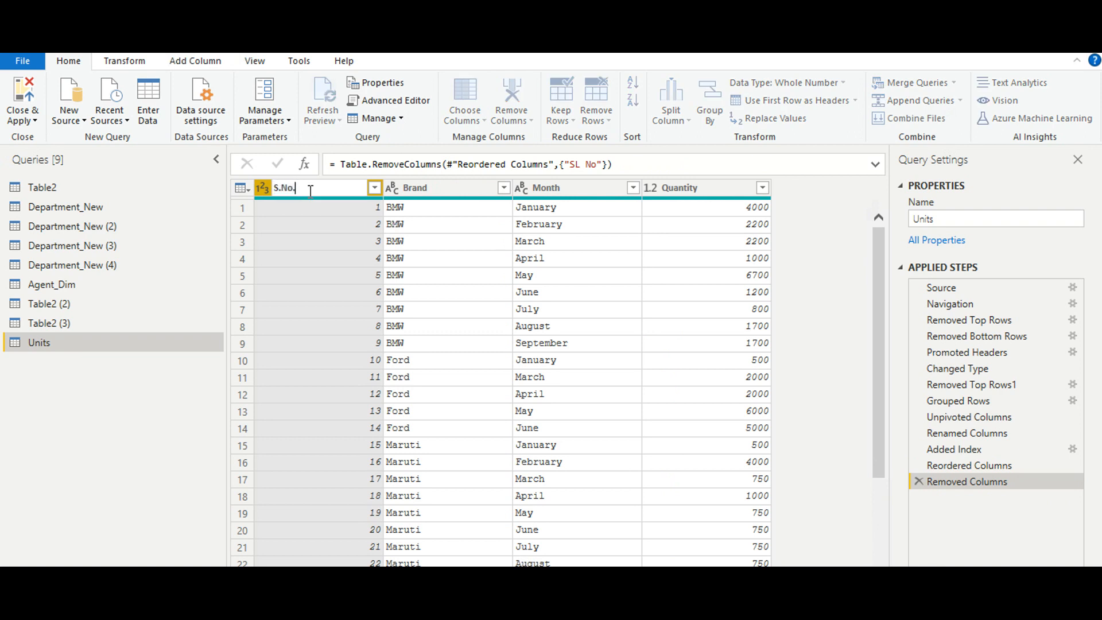
click(806, 245)
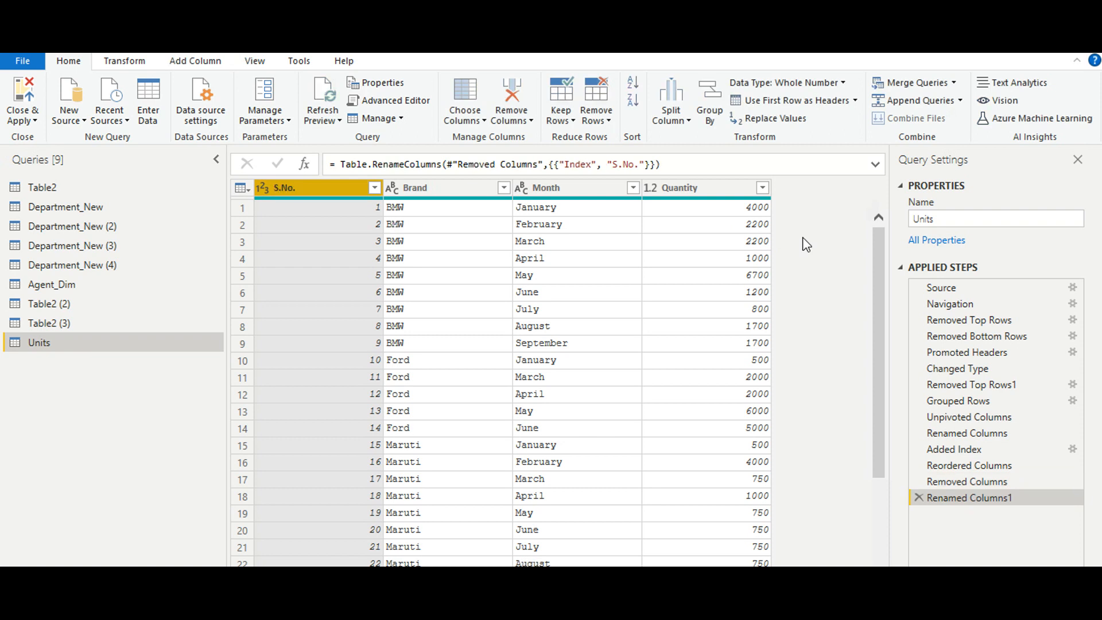